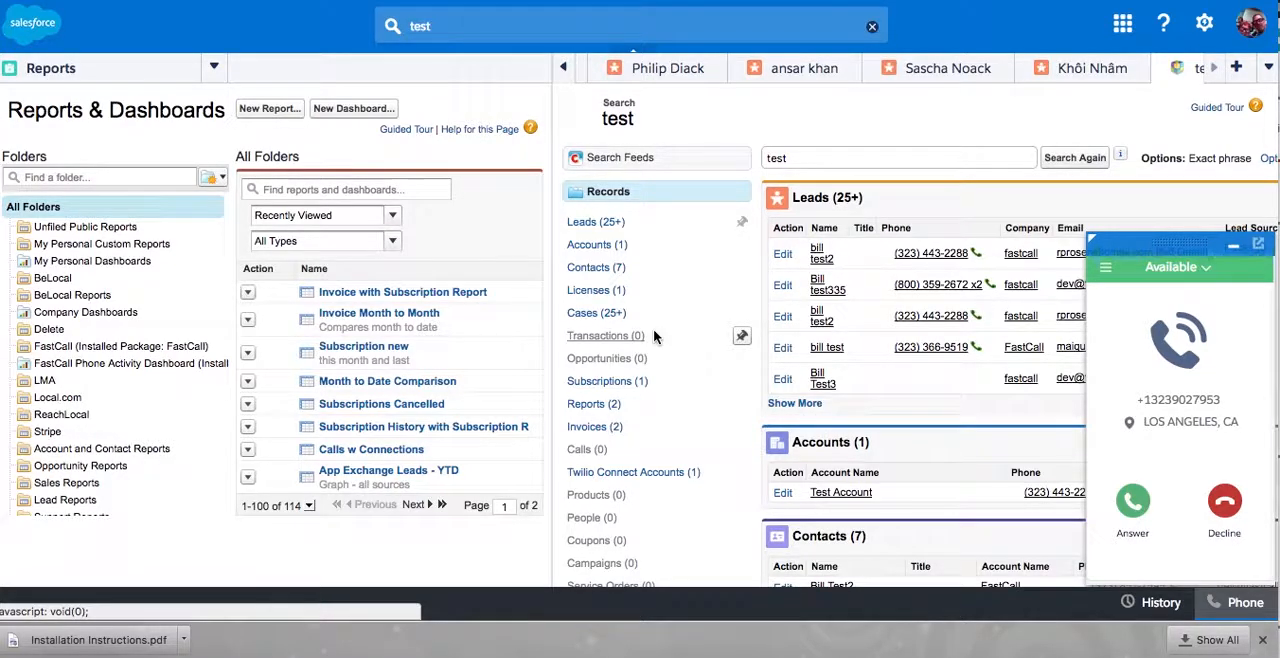
# - Answer the incoming call from the unknown caller and start a new lead for that caller from the call record
pyautogui.click(1135, 505)
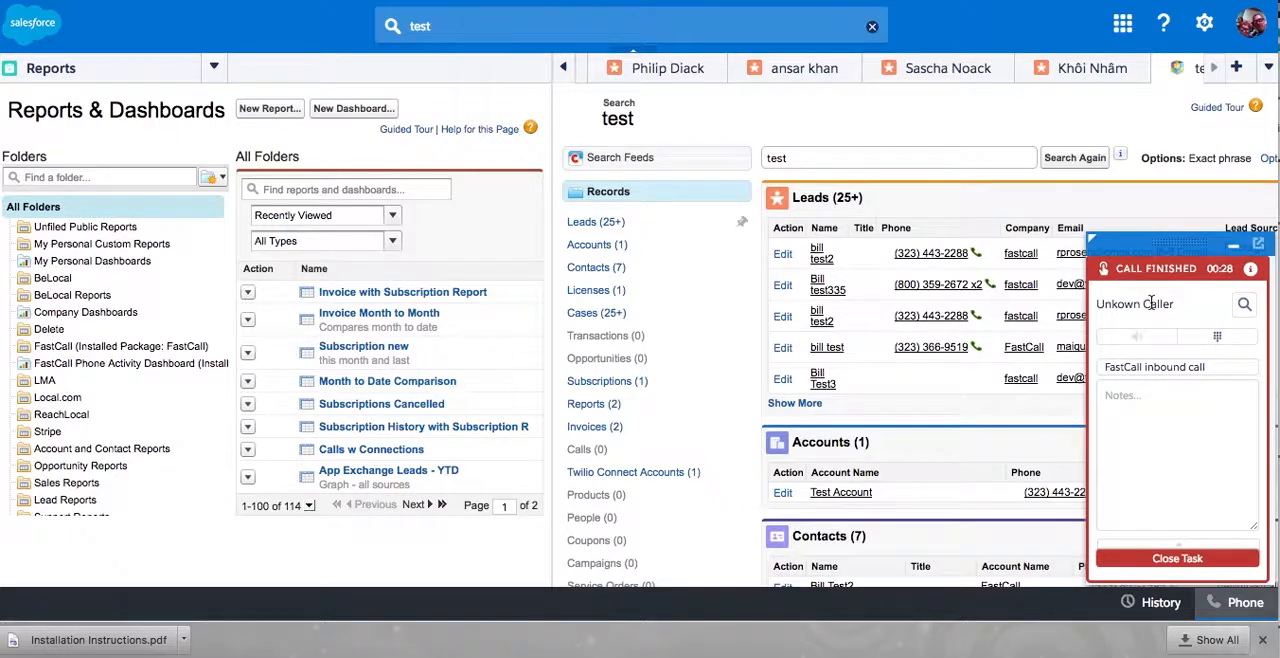
pyautogui.click(1243, 305)
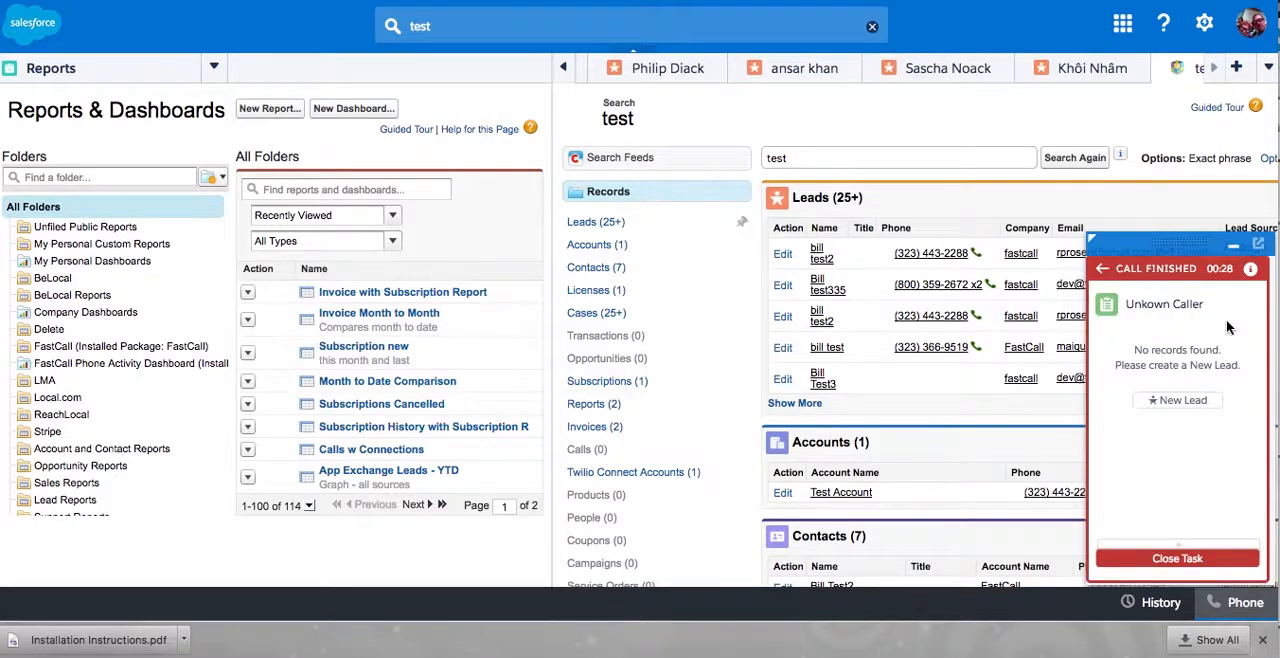
pyautogui.click(1177, 401)
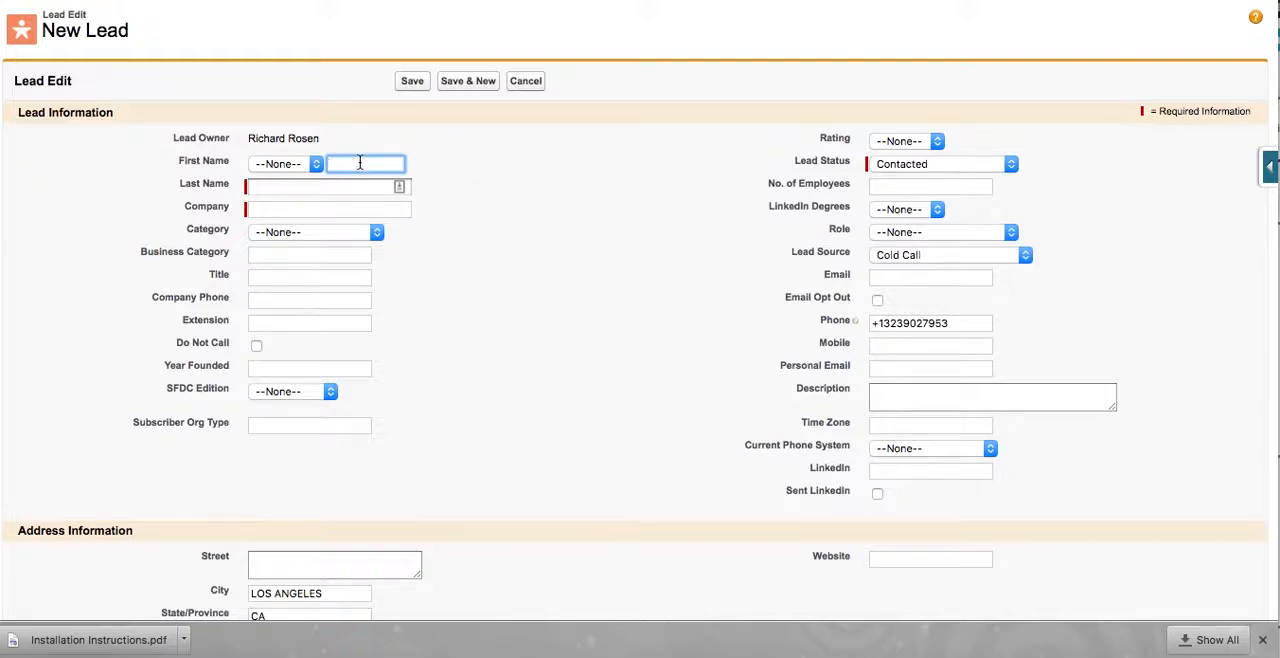
# - Fill in the new lead with first name Test, last name Test and company Hello, and save it
pyautogui.write('Test')
pyautogui.press('Tab')
pyautogui.write('Tes')
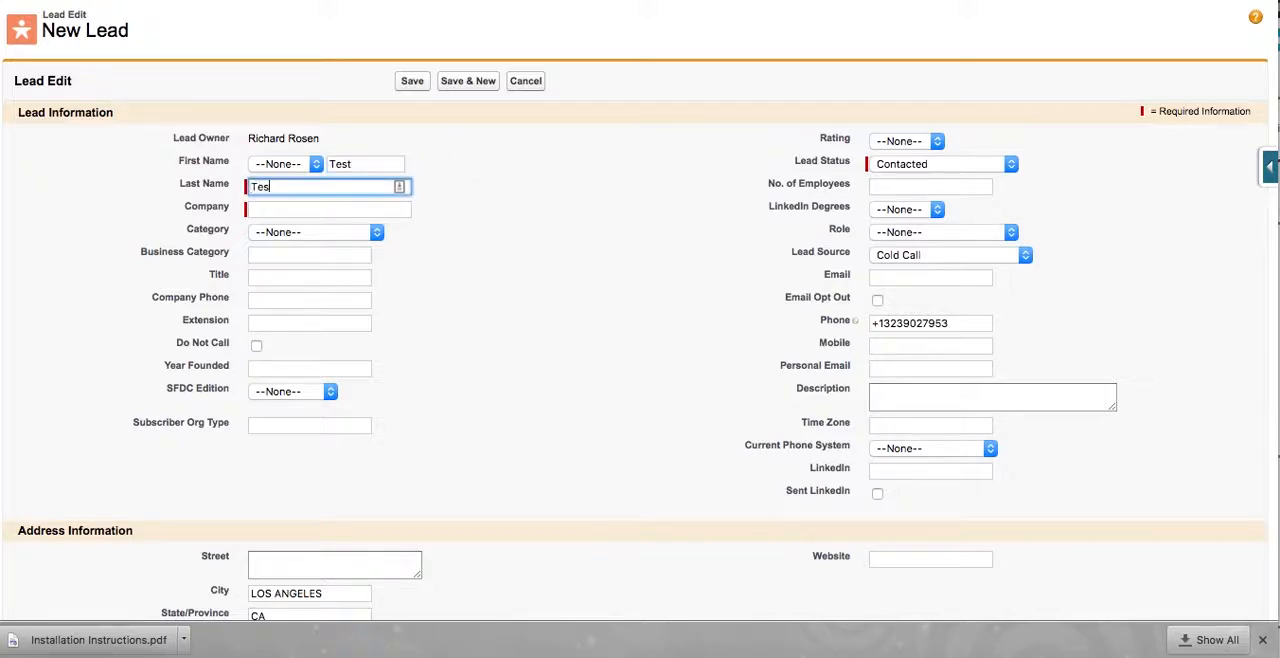
pyautogui.write('t')
pyautogui.click(341, 206)
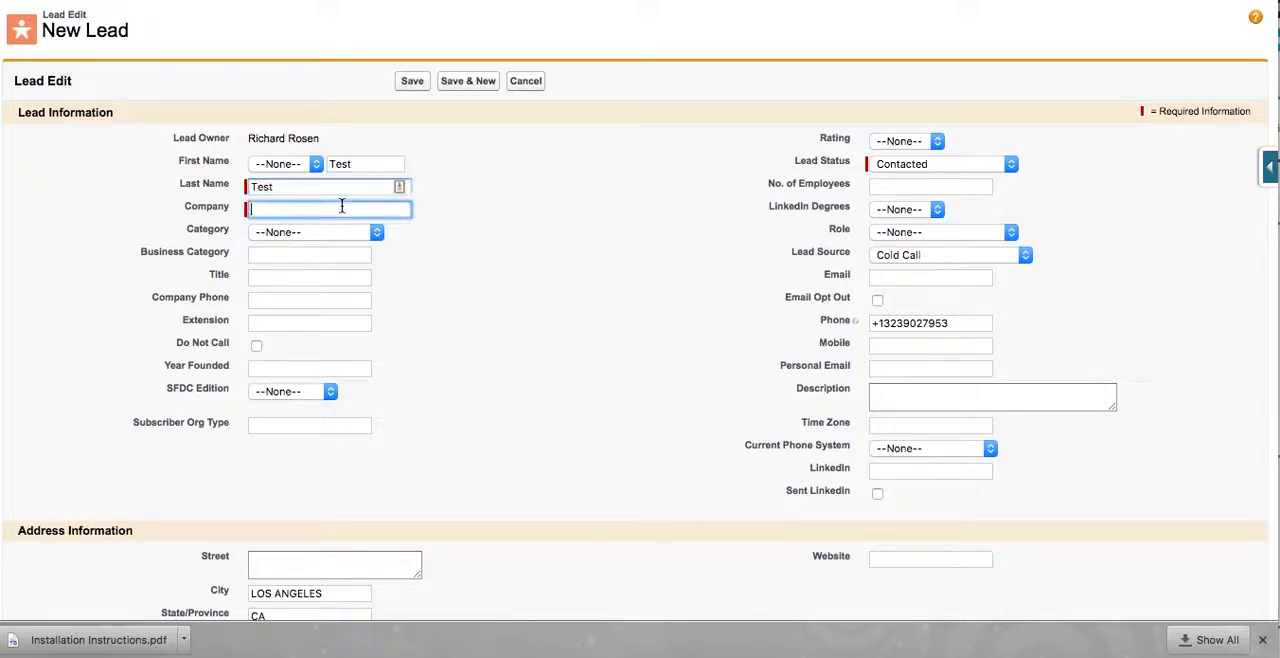
pyautogui.write('Hello')
pyautogui.click(411, 81)
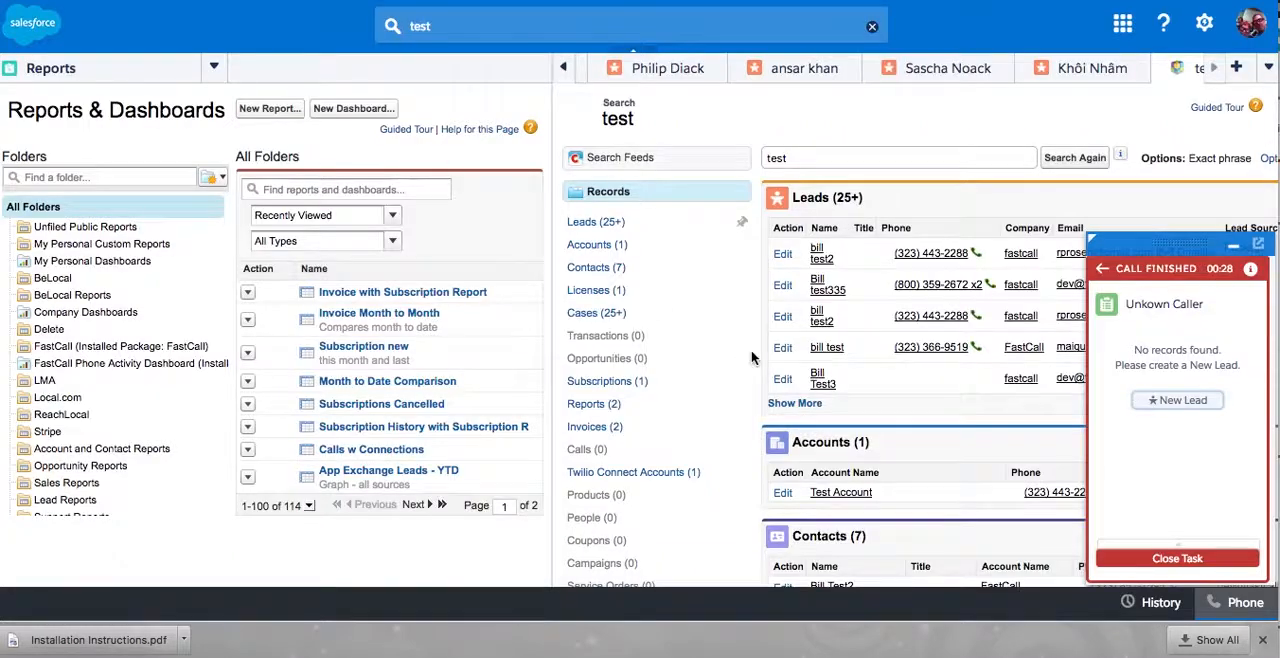
# - Close the finished call's task with the call result Inbound sales lead
pyautogui.click(1101, 271)
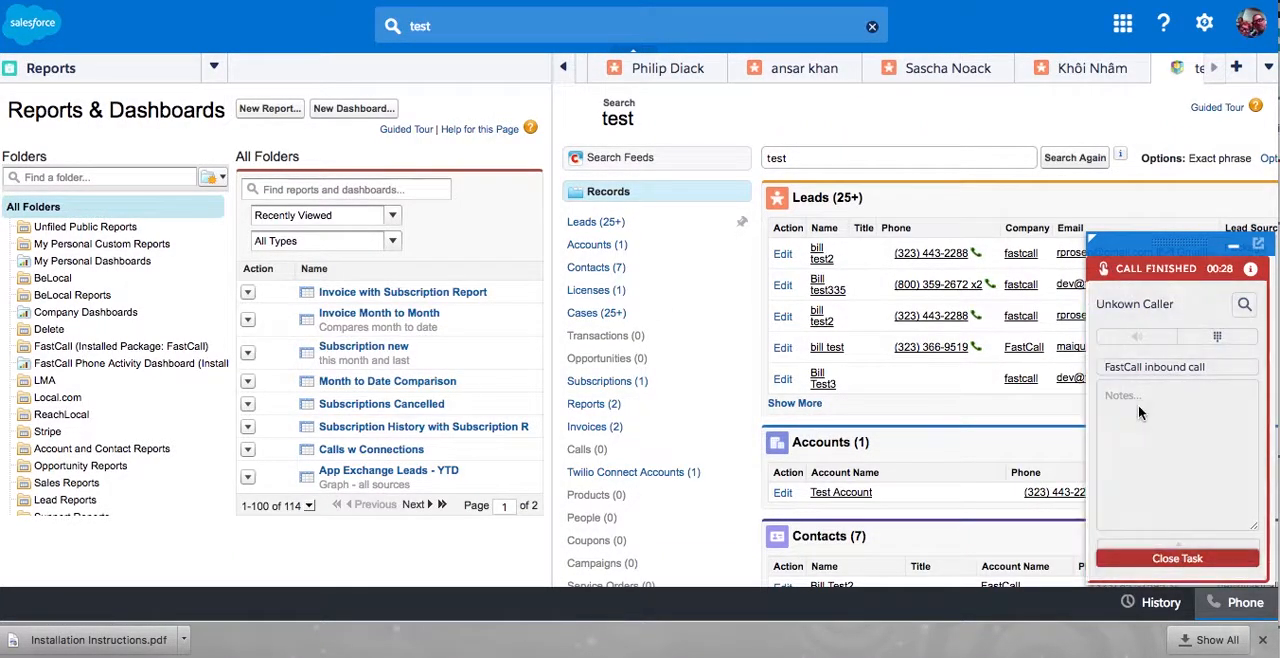
pyautogui.click(1180, 562)
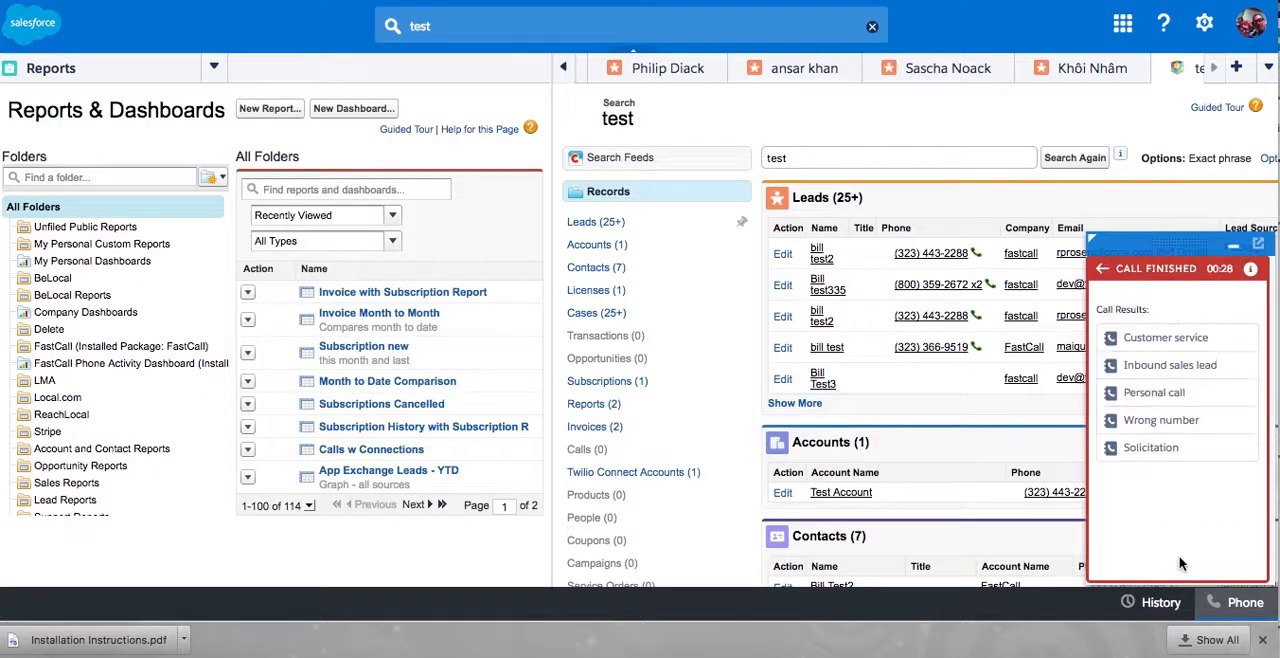
pyautogui.click(1139, 367)
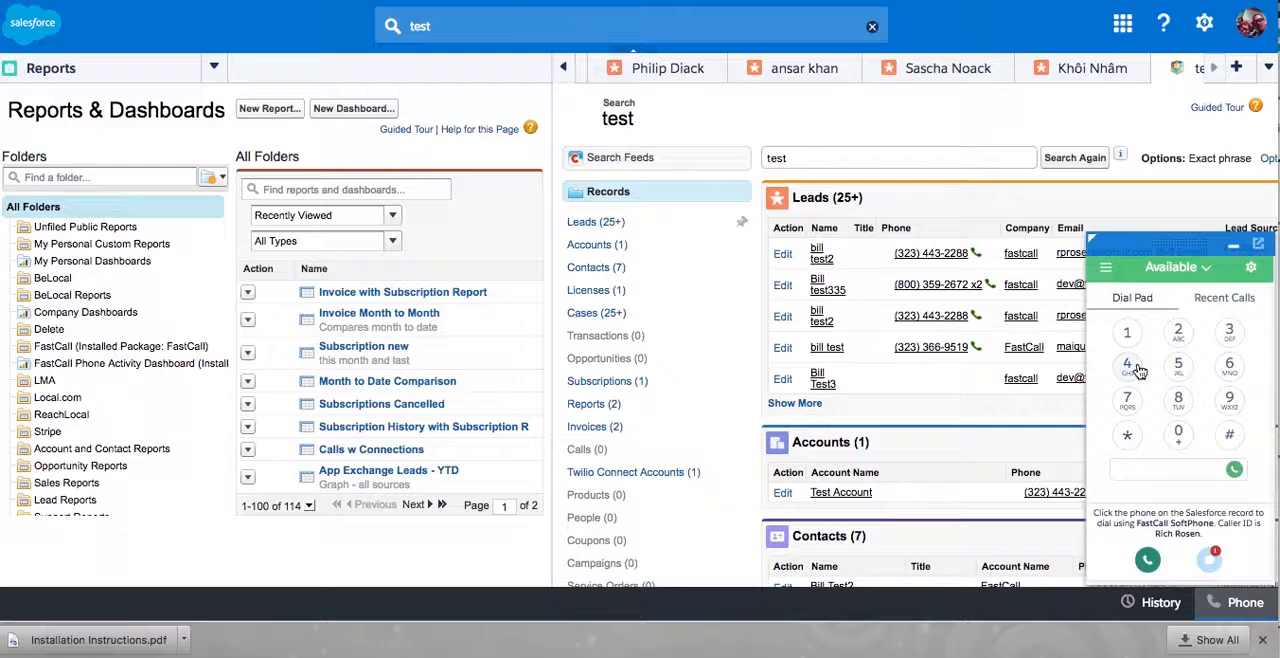
# - Check the details of the latest entry in the recent calls and decline the new incoming call
pyautogui.click(1214, 299)
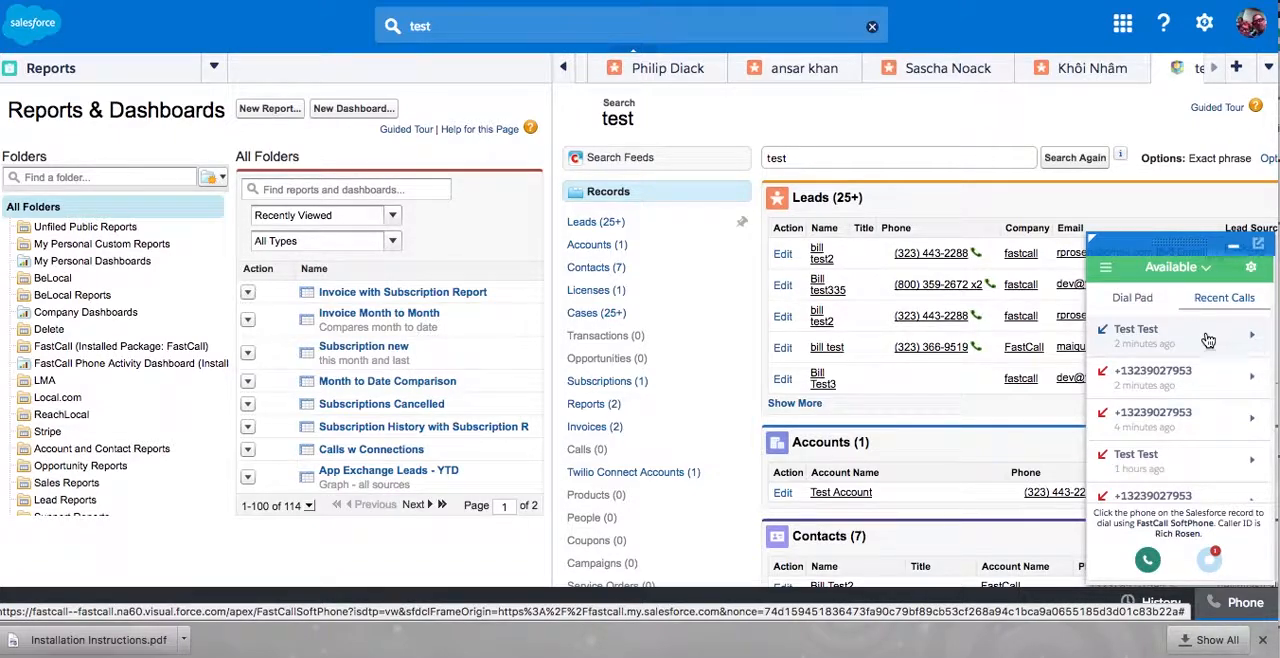
pyautogui.click(1207, 338)
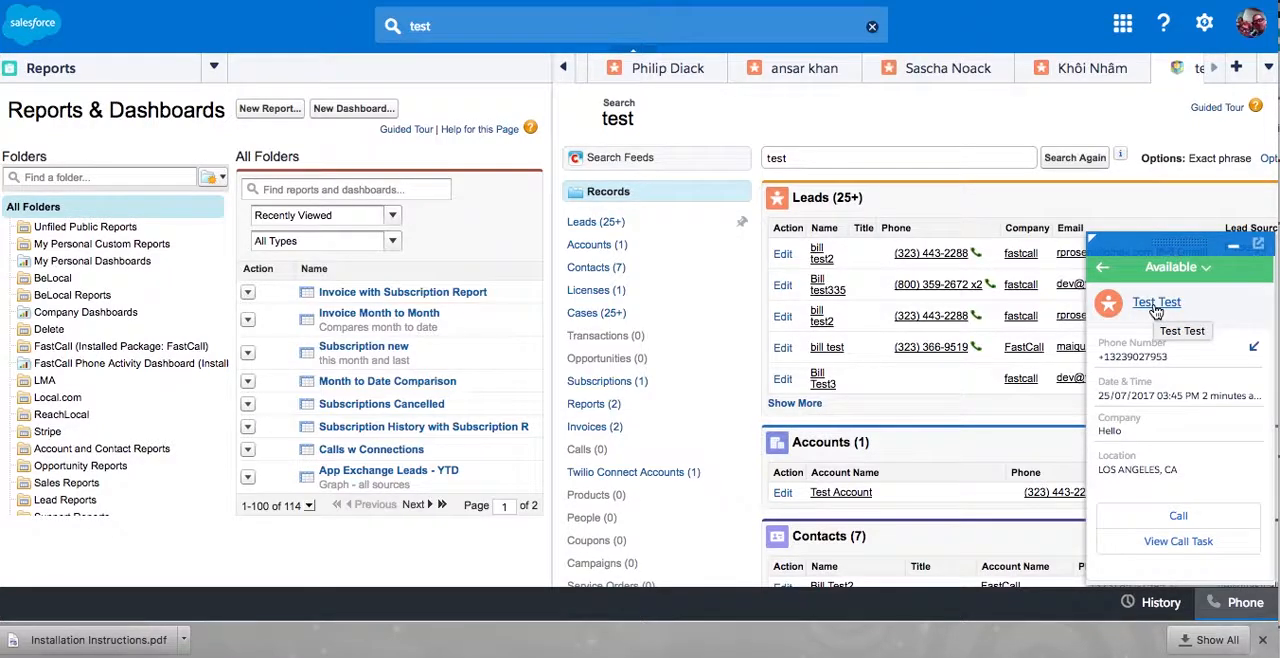
pyautogui.click(1103, 275)
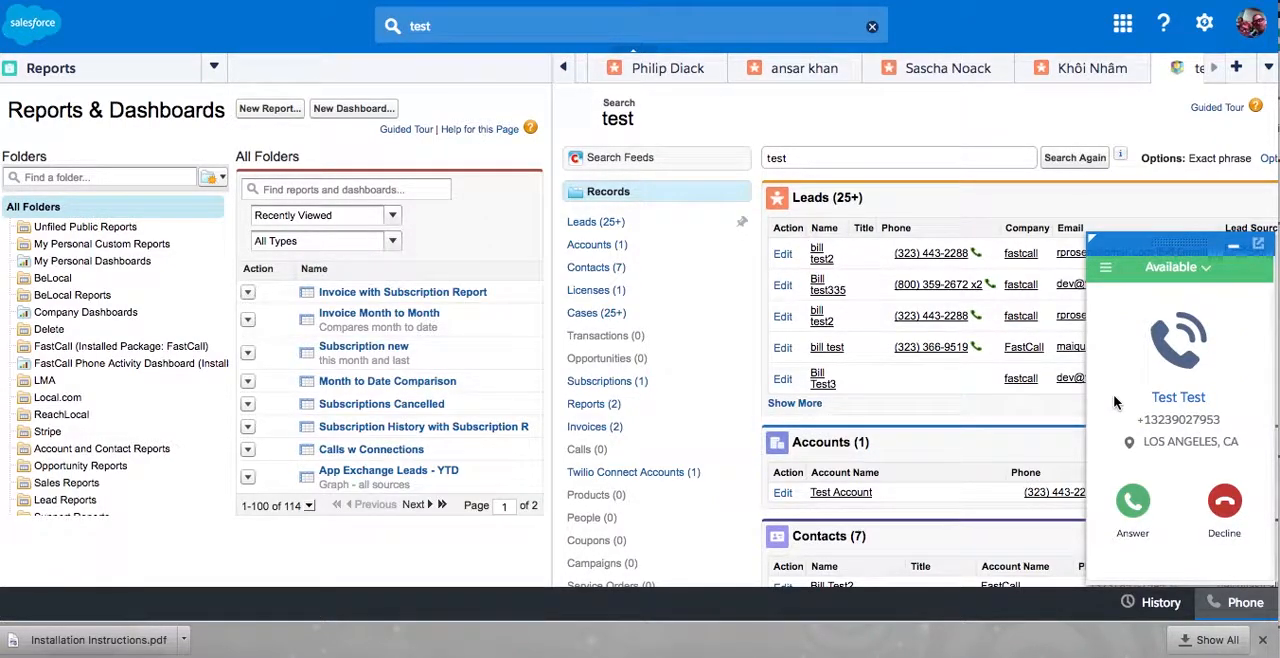
pyautogui.click(1229, 503)
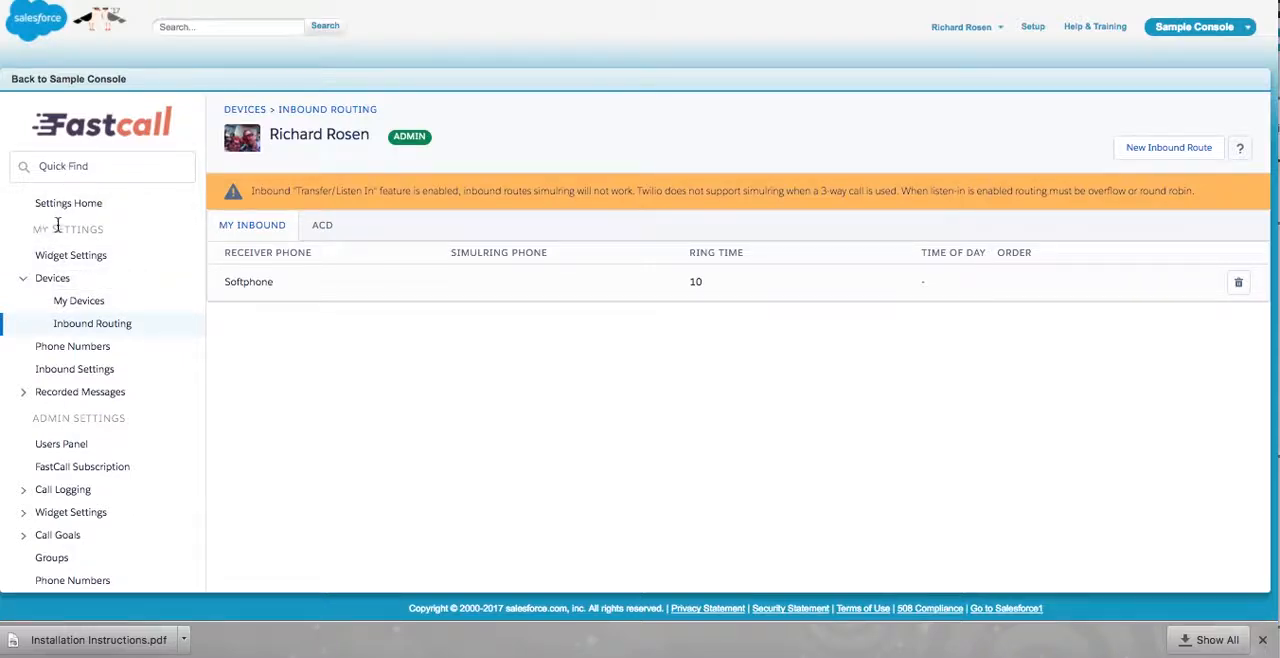
# - Review the devices from the Salesforce profile and the other devices in the Fastcall settings
pyautogui.click(71, 305)
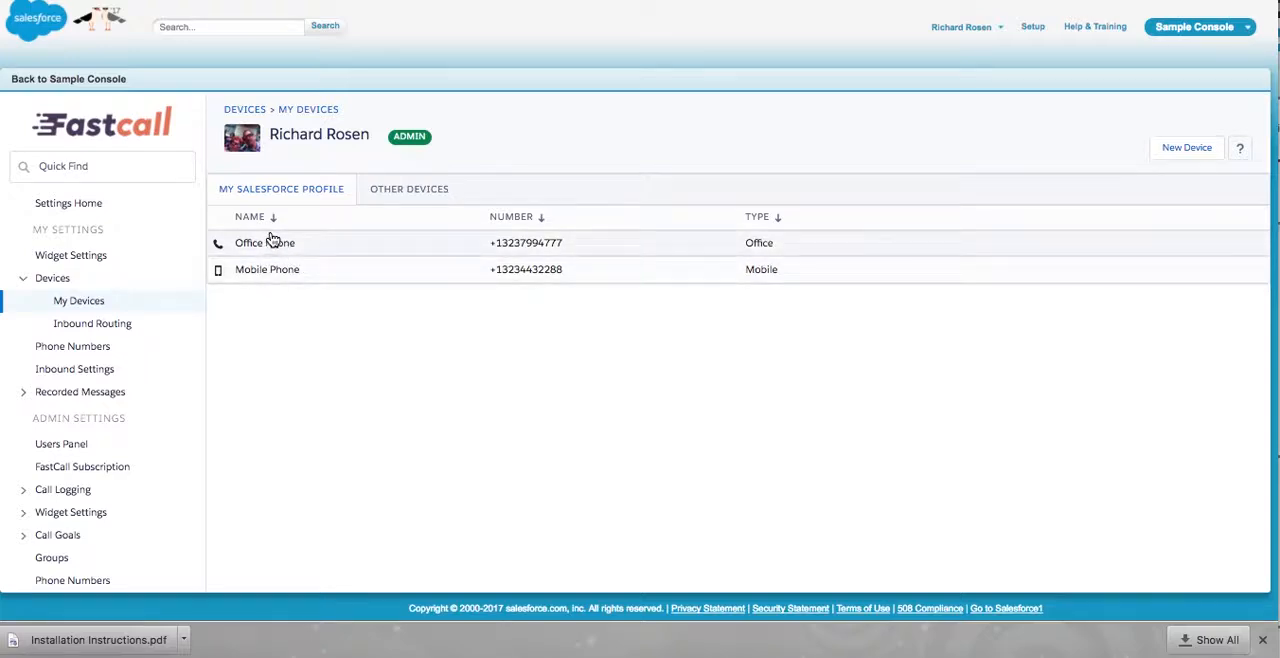
pyautogui.click(427, 191)
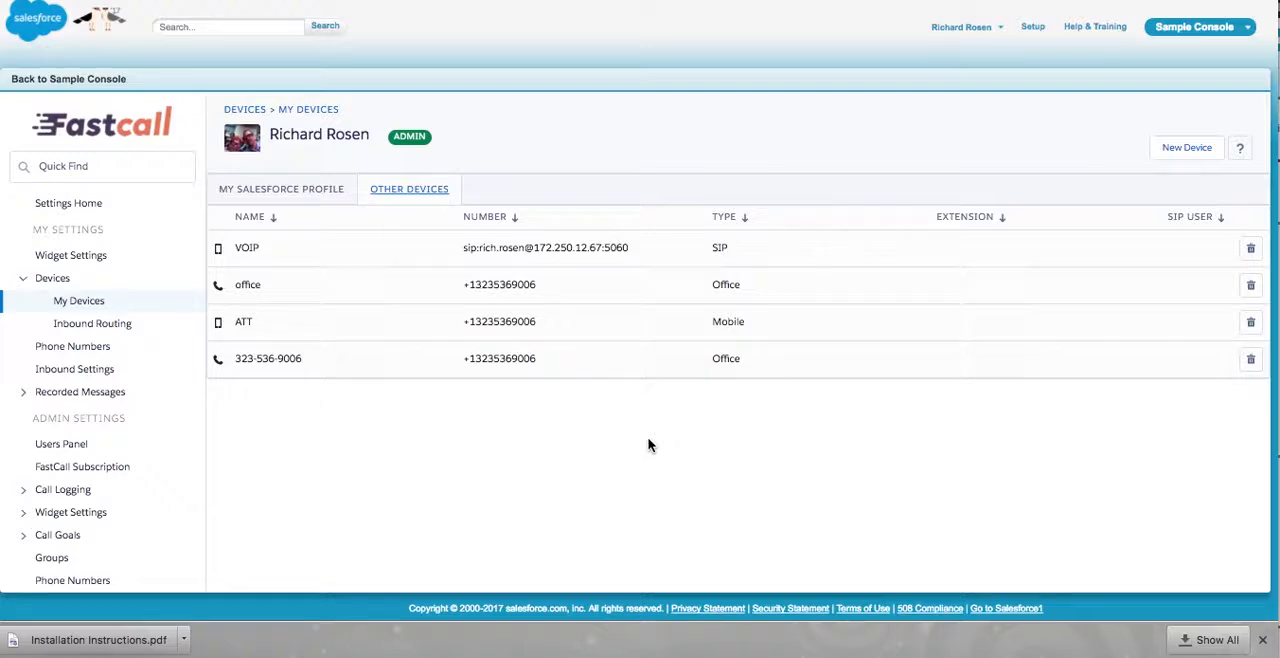
# - Create an inbound route that receives calls in the Softphone, simulrings the ATT device and has a ring time of 20
pyautogui.click(110, 326)
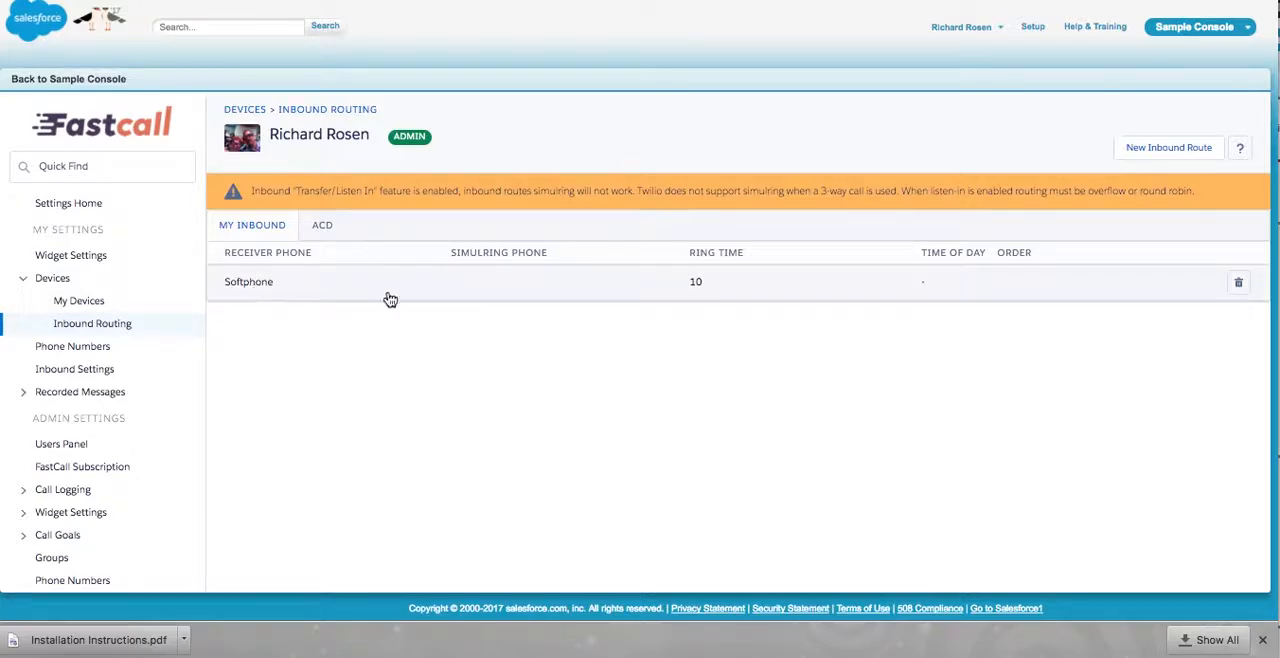
pyautogui.click(1170, 156)
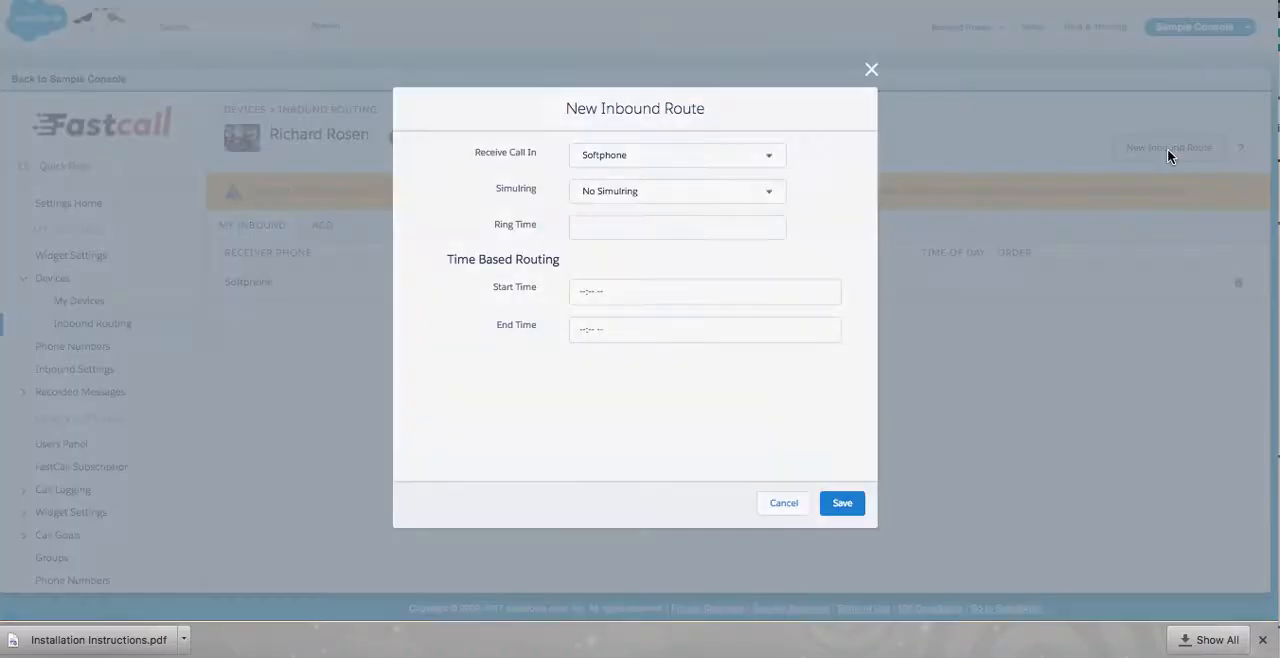
pyautogui.click(731, 201)
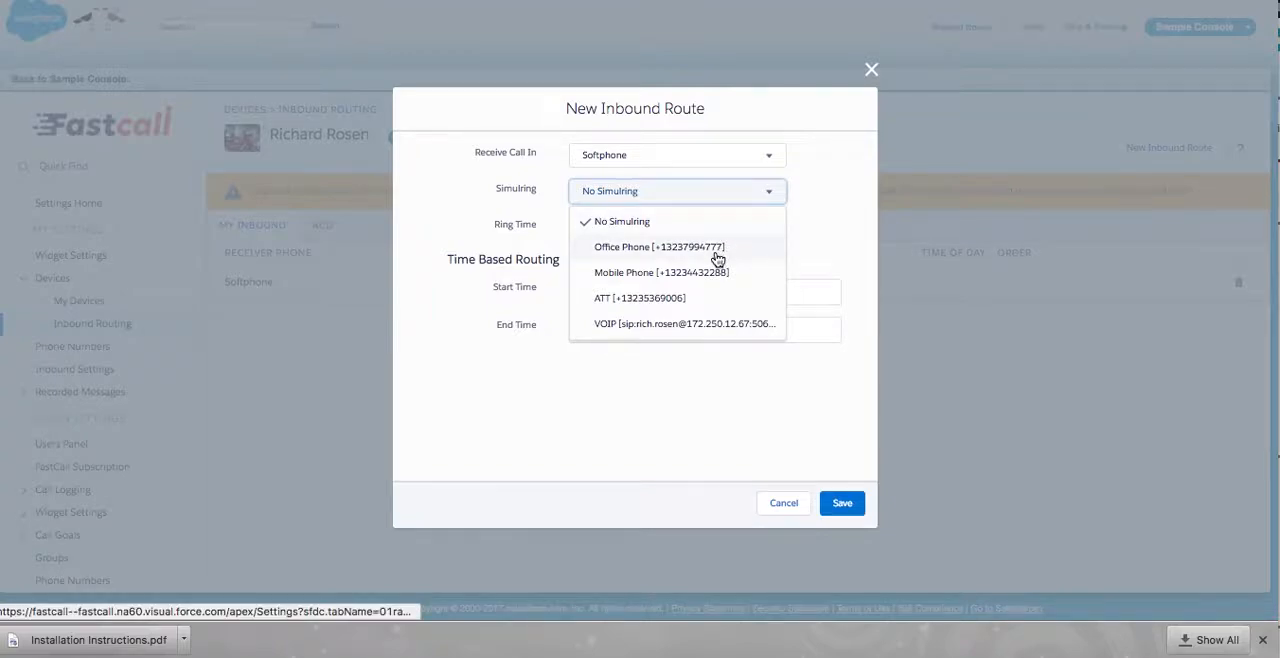
pyautogui.click(611, 298)
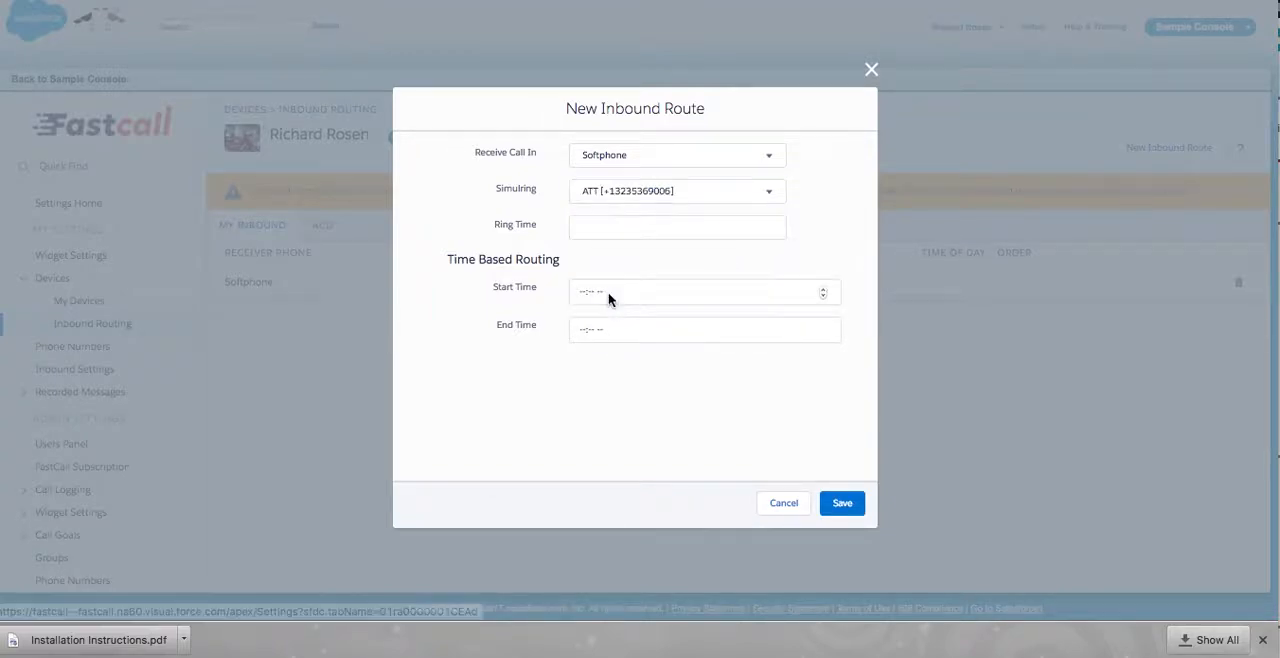
pyautogui.click(640, 231)
pyautogui.write('20')
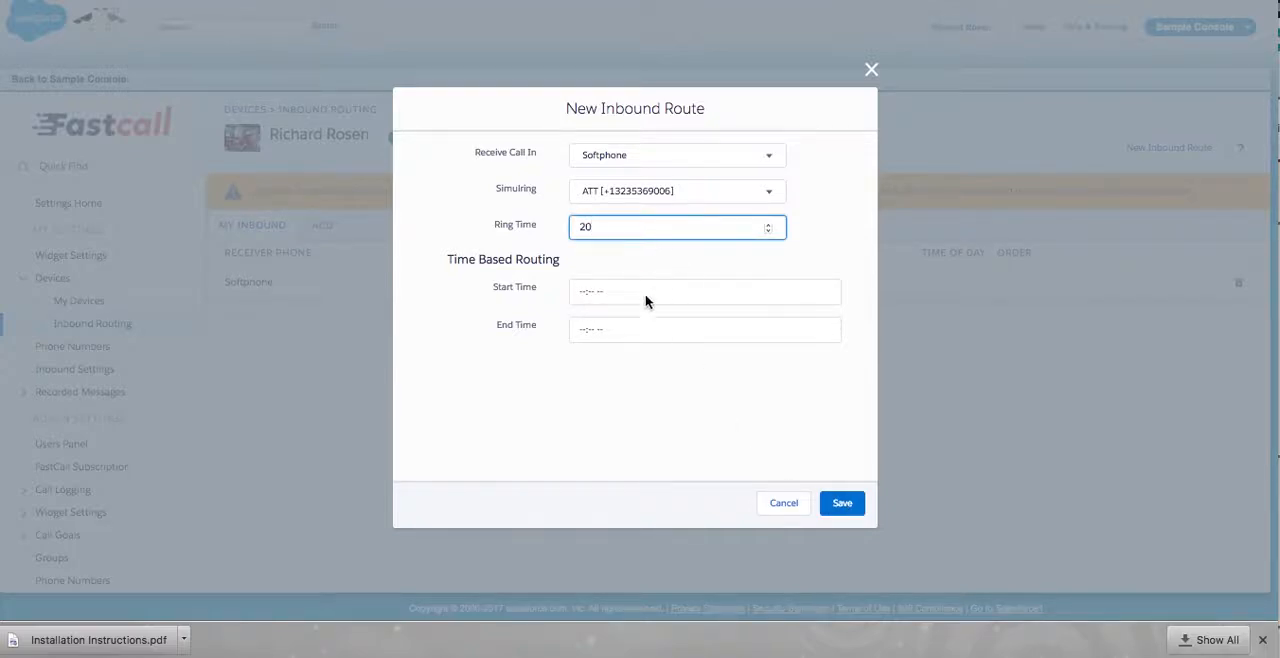
pyautogui.click(843, 504)
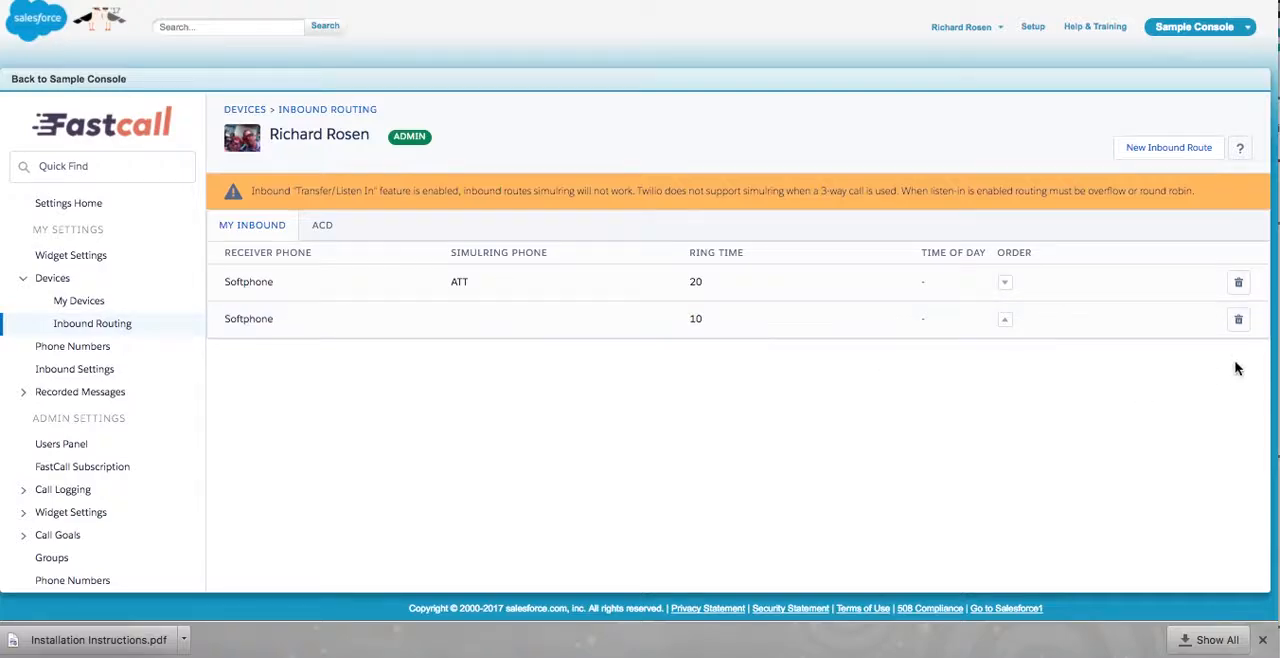
# - Delete the softphone inbound route that has no simulring phone
pyautogui.click(1238, 319)
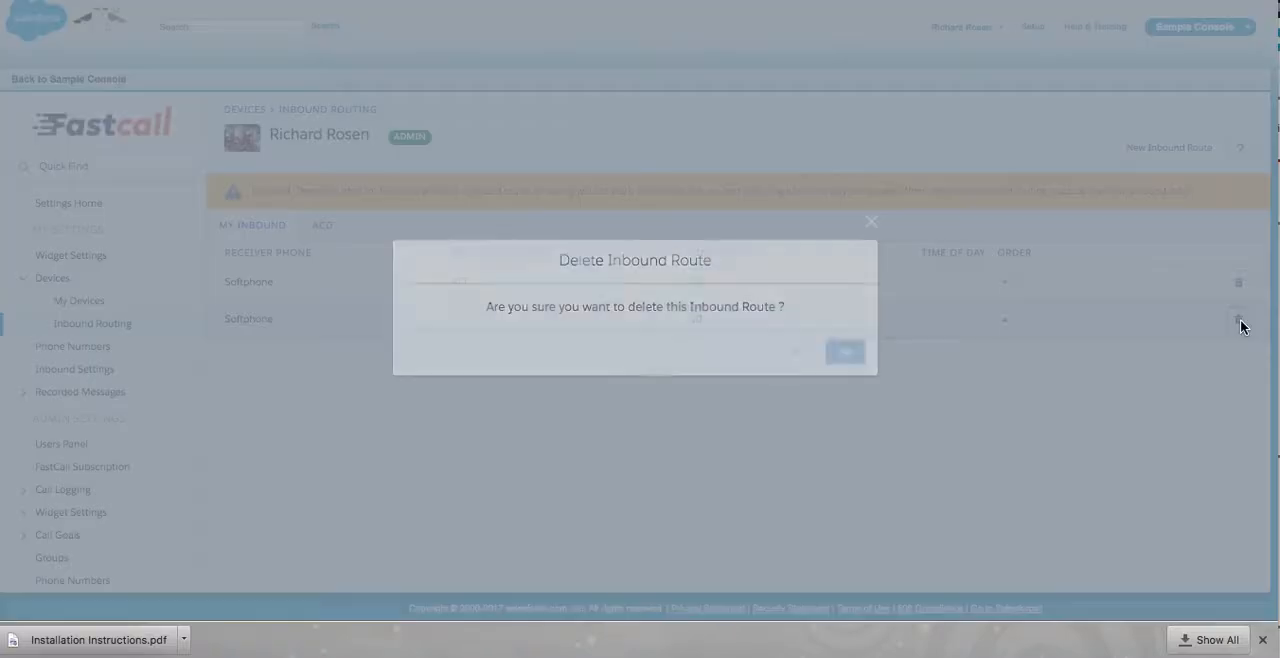
pyautogui.click(840, 353)
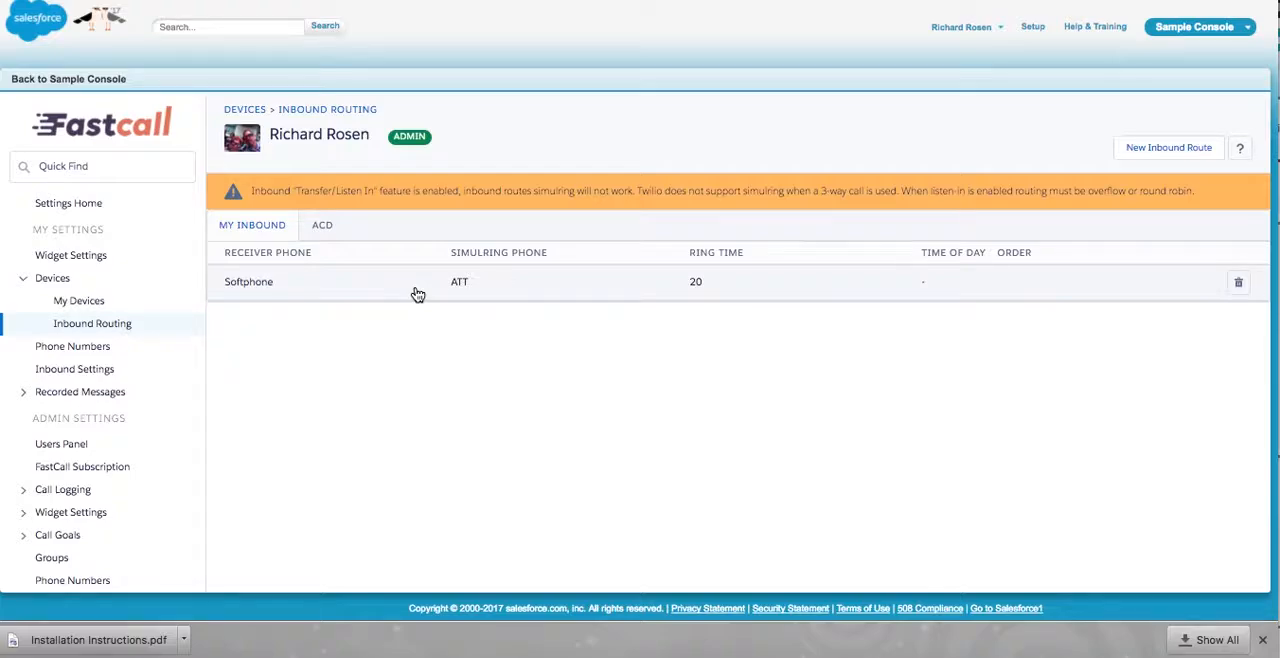
# - Review the personal phone numbers by type, filtering for Provisioned, for Verified and again for Provisioned
pyautogui.click(66, 346)
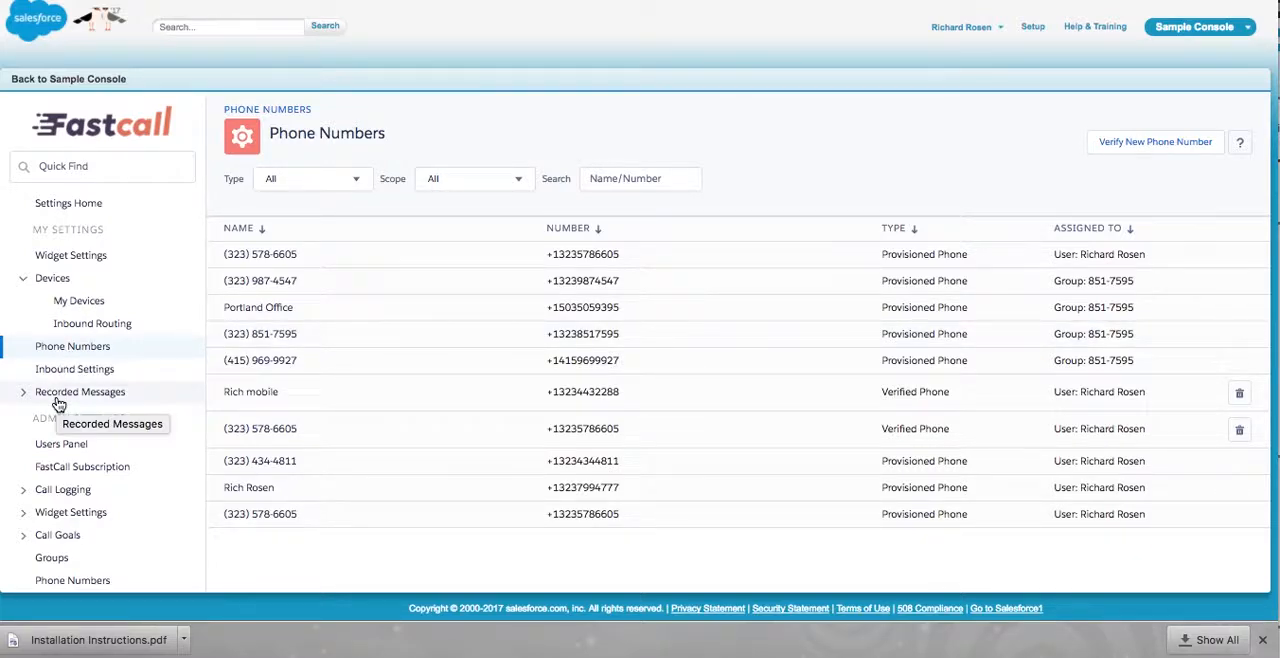
pyautogui.click(350, 180)
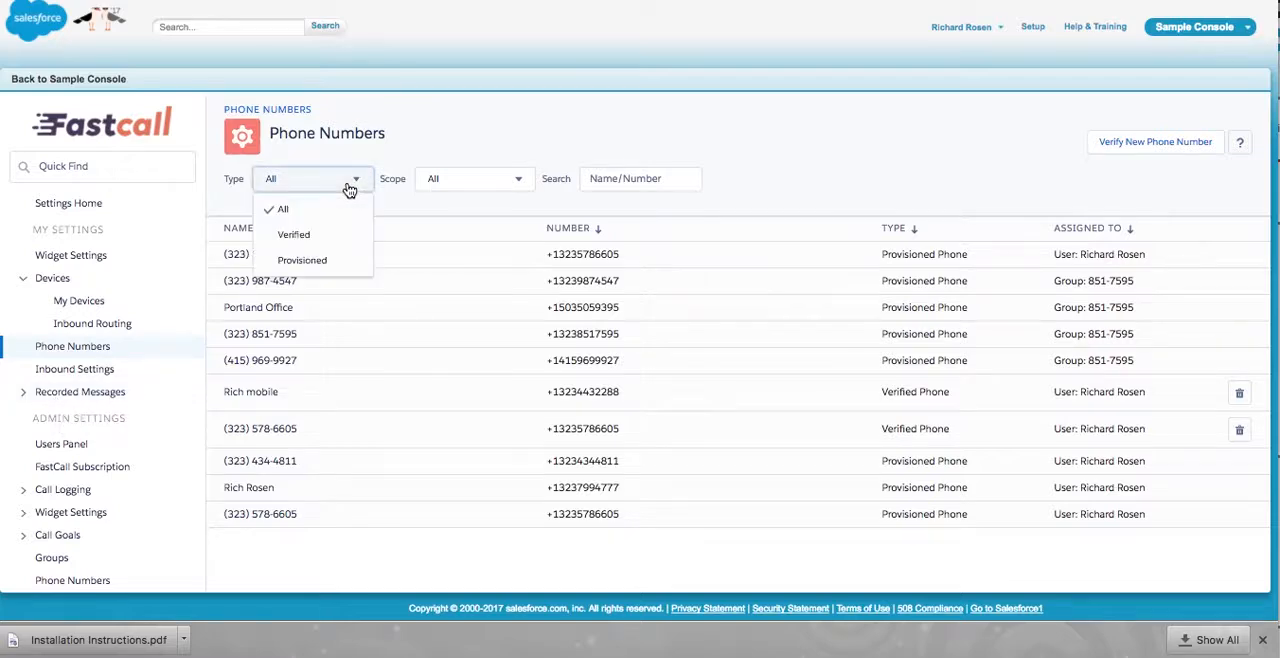
pyautogui.click(336, 261)
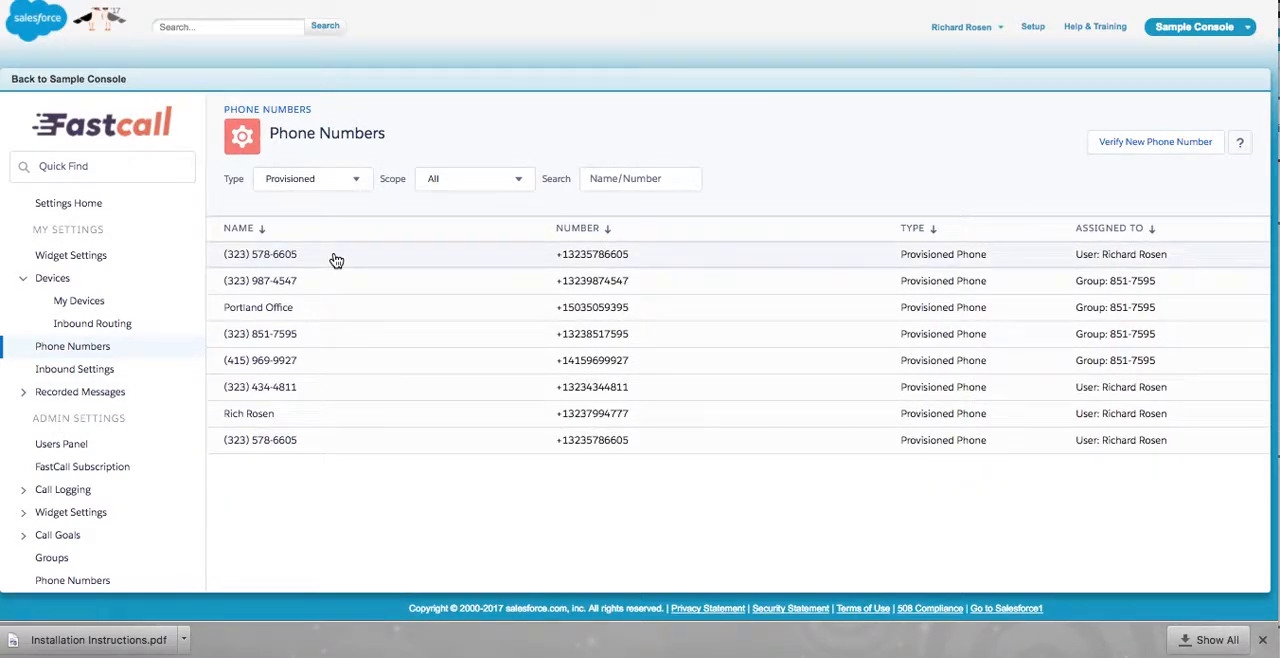
pyautogui.click(348, 178)
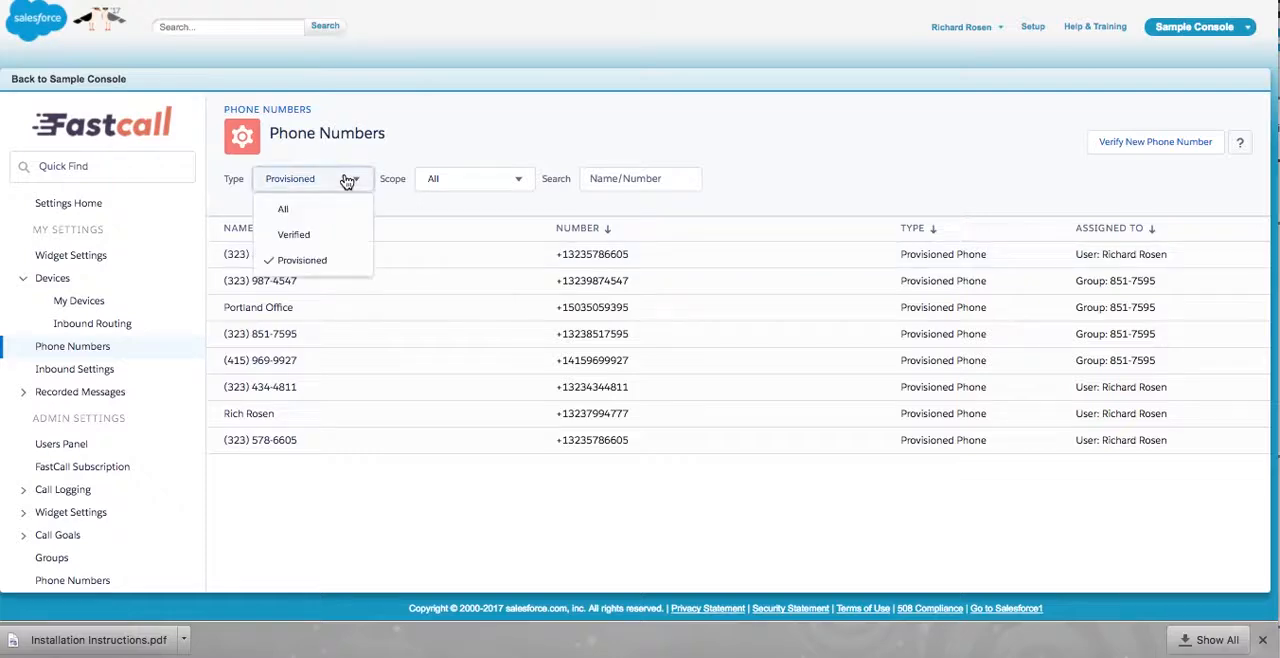
pyautogui.click(331, 240)
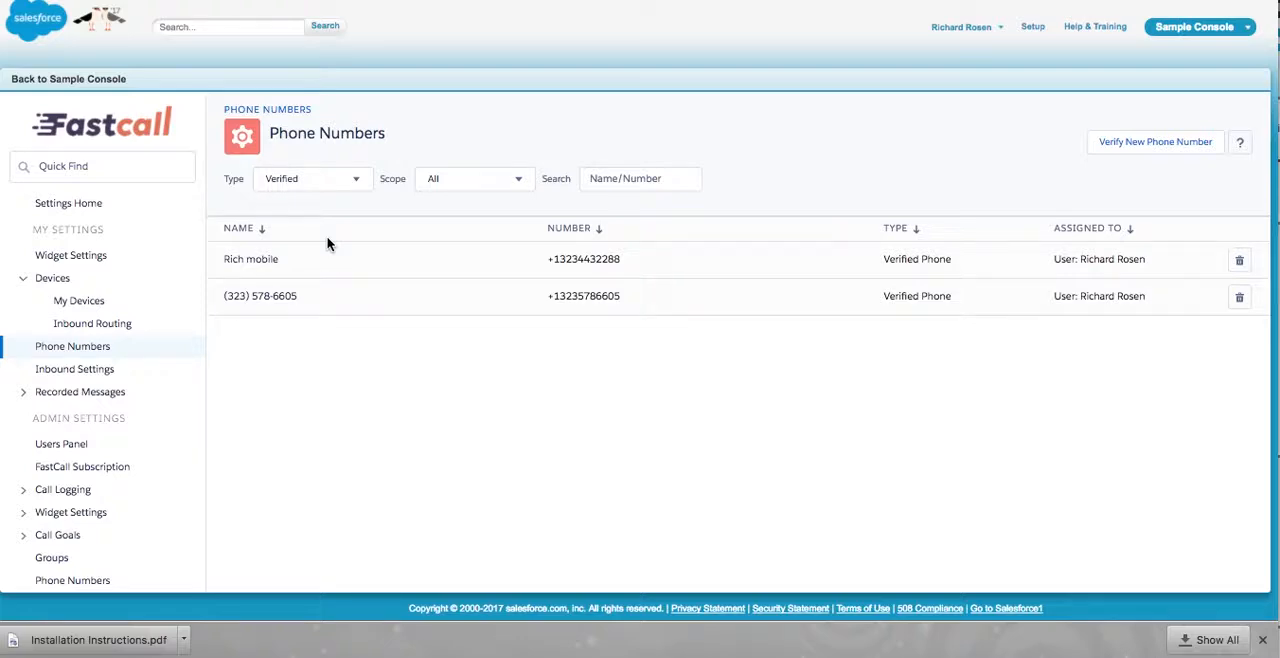
pyautogui.click(350, 180)
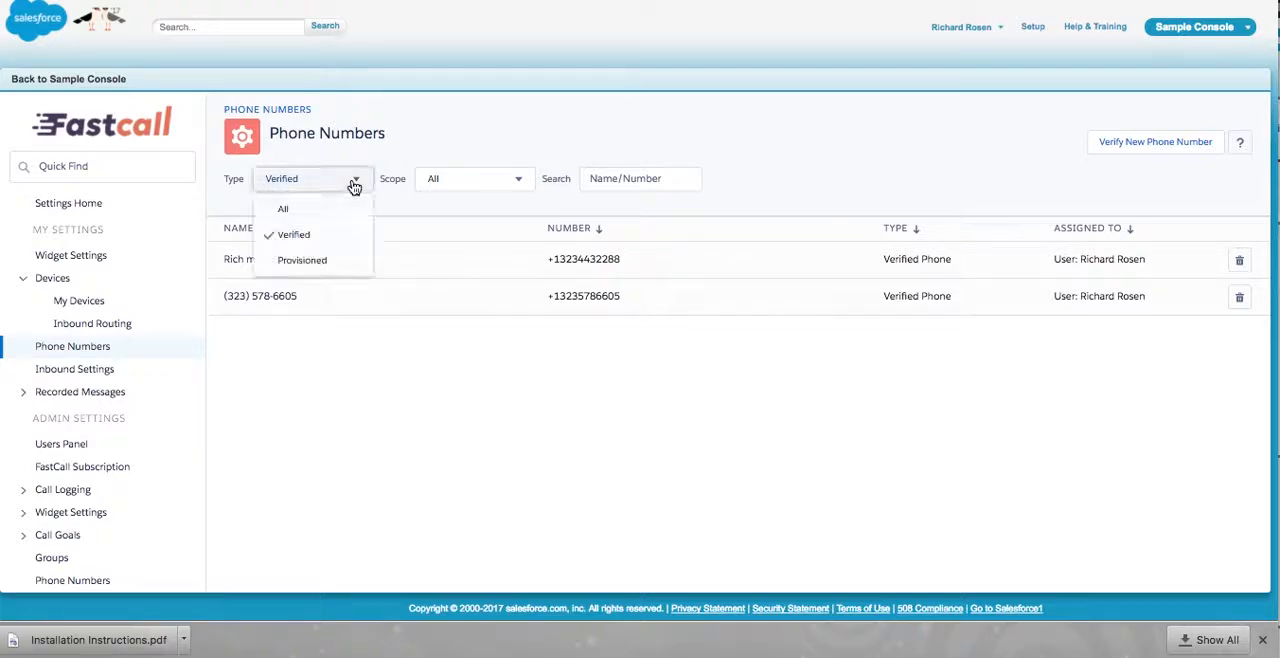
pyautogui.click(338, 261)
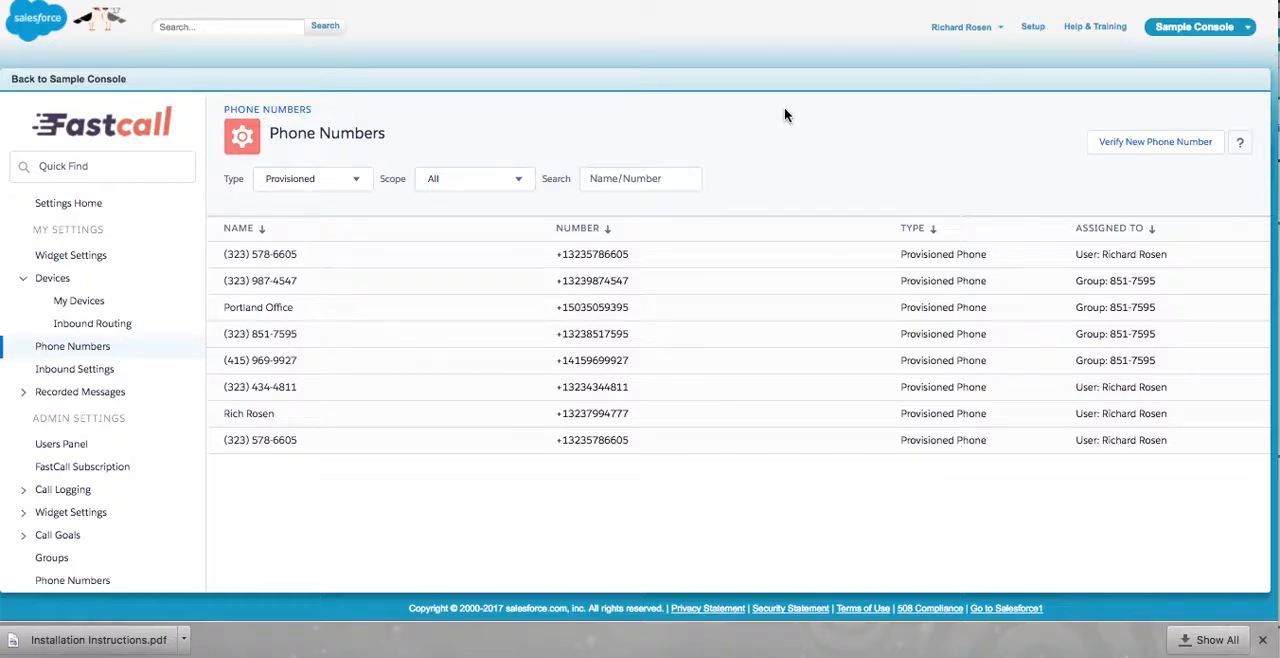
# - Review the inbound settings, the recorded messages options and the personal widget settings
pyautogui.click(65, 375)
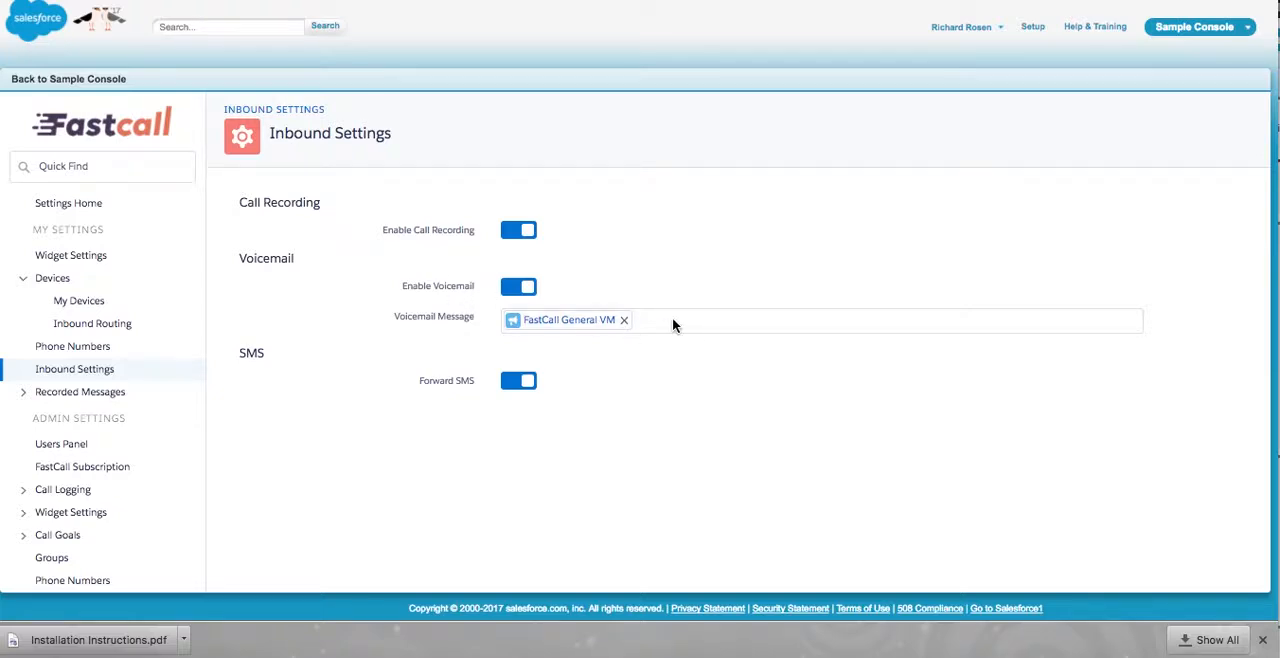
pyautogui.click(91, 397)
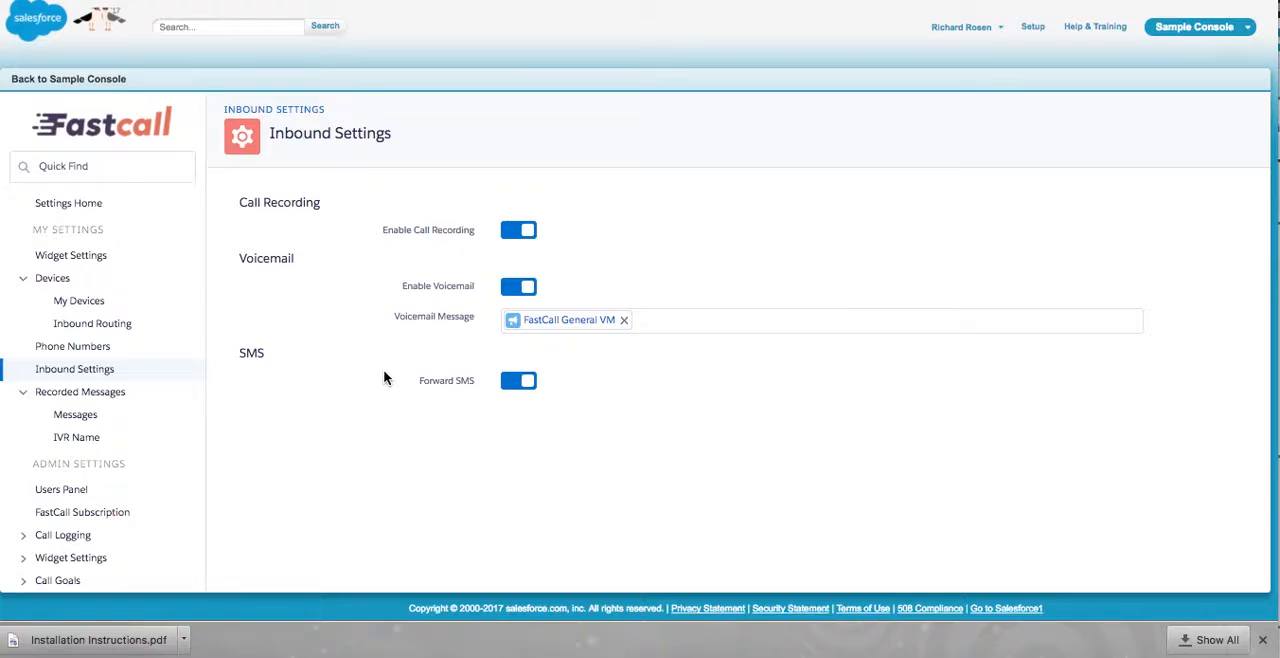
pyautogui.click(74, 392)
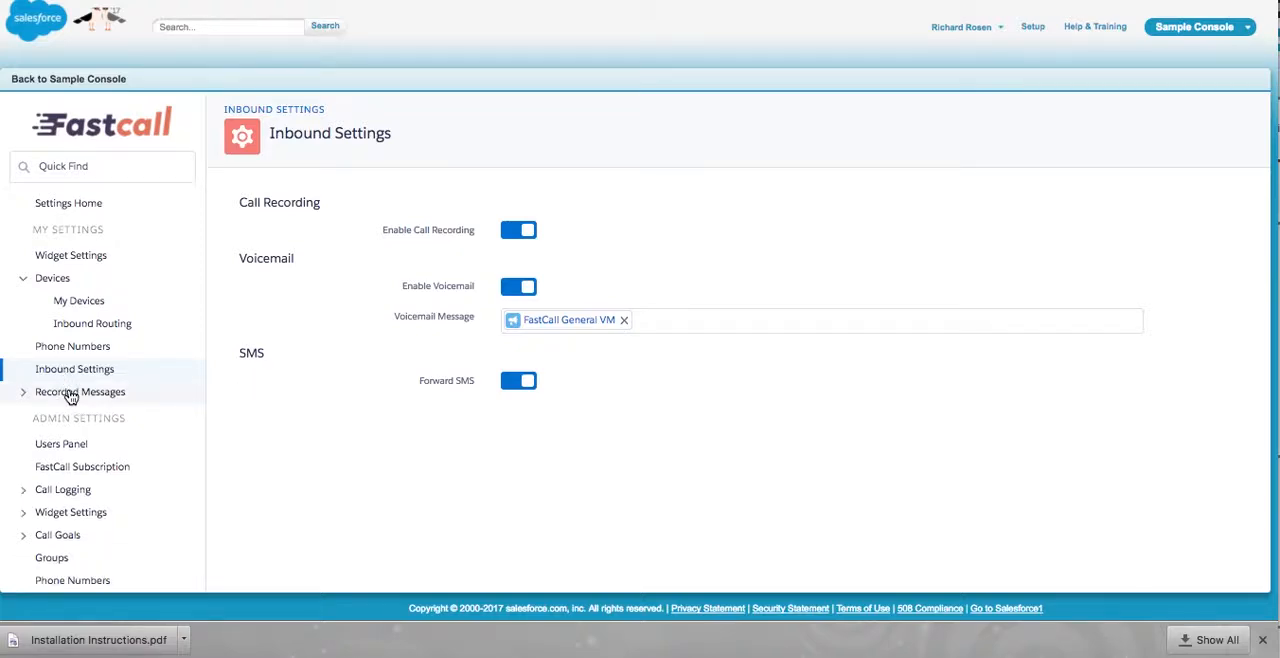
pyautogui.click(76, 394)
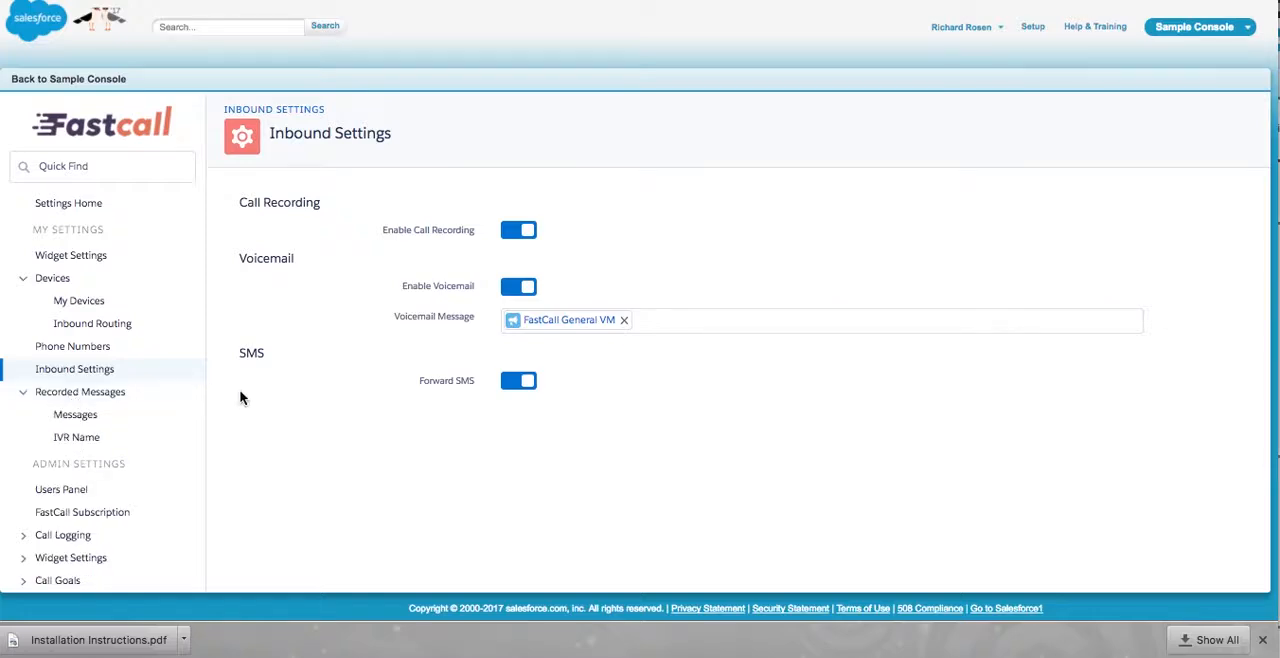
pyautogui.click(91, 255)
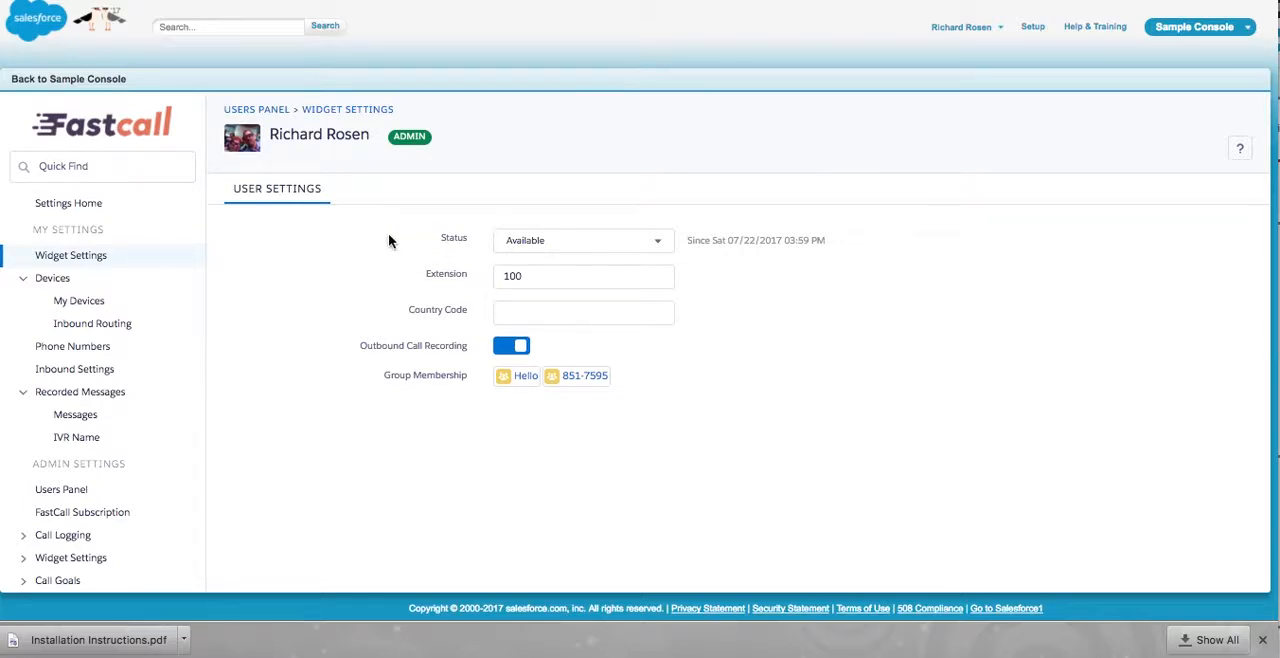
# - Switch the user's widget status to Offline and back to Available
pyautogui.click(578, 245)
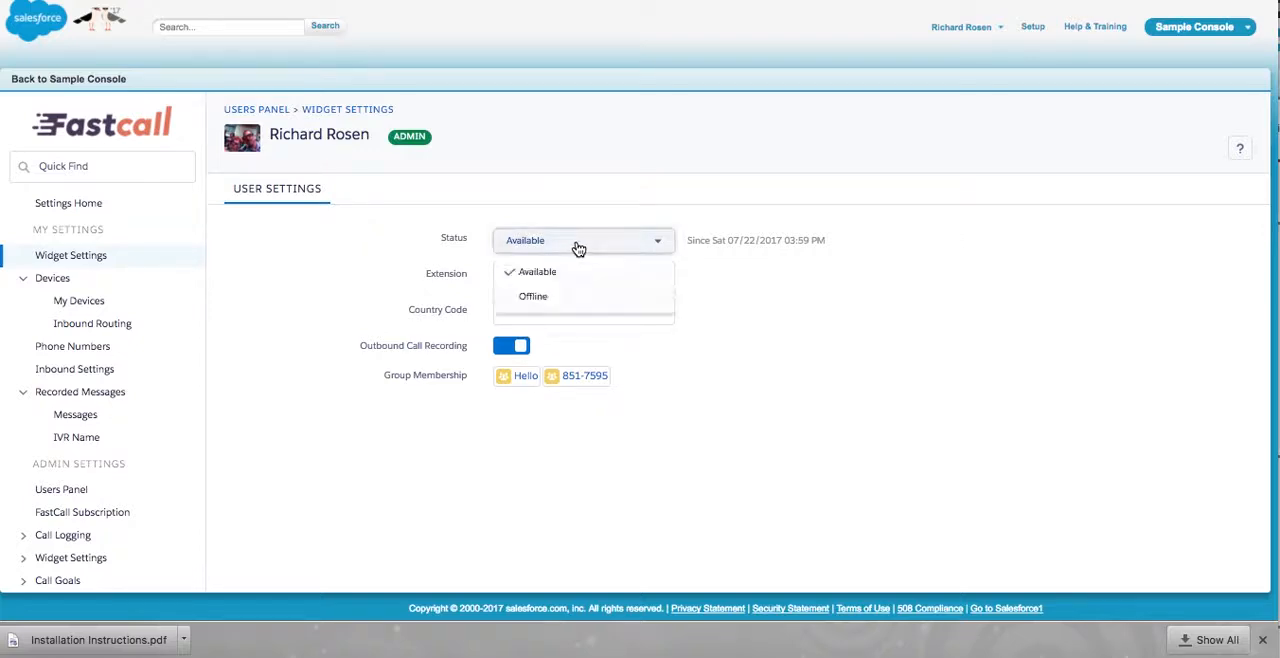
pyautogui.click(574, 300)
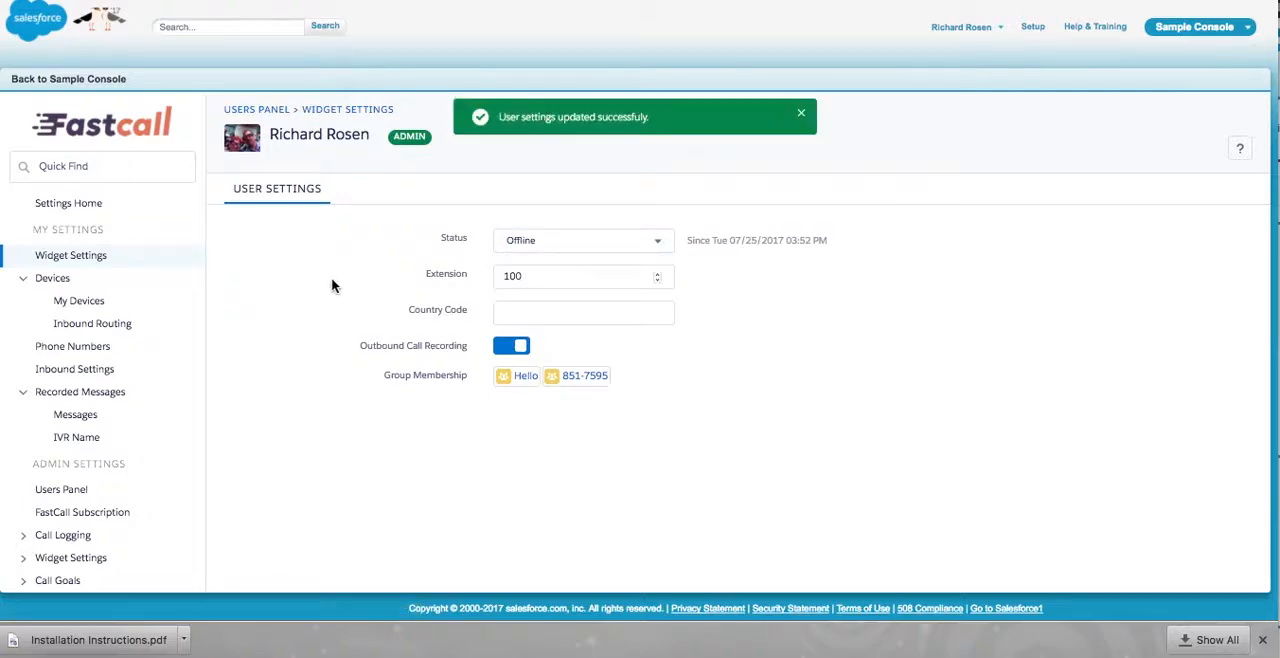
pyautogui.click(645, 248)
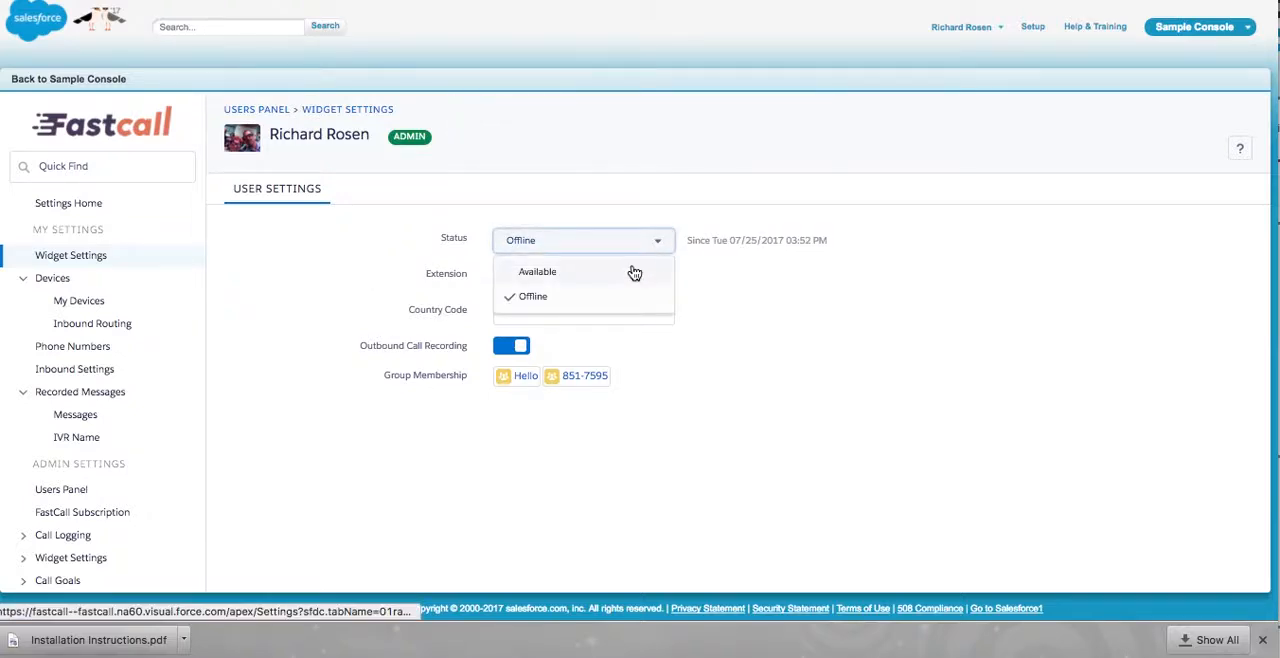
pyautogui.click(632, 271)
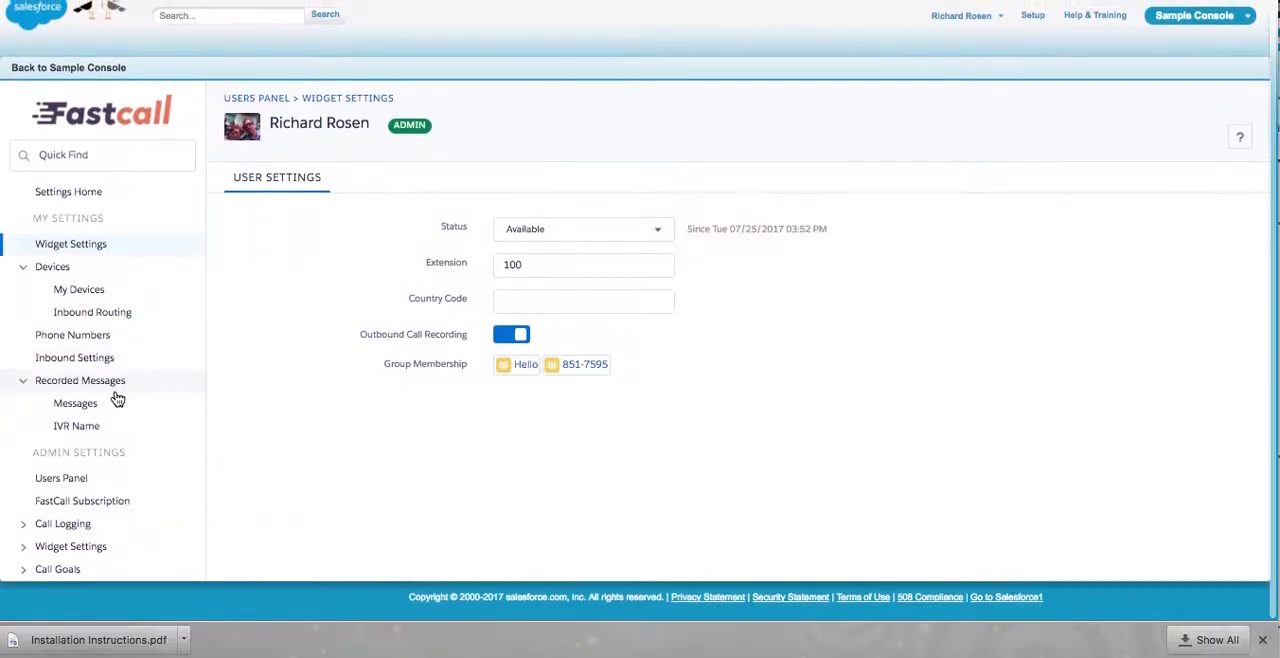
# - Open the admin inbound settings for inbound calls and examine the Lead Source options without changing them
pyautogui.scroll(-5, 117, 399)
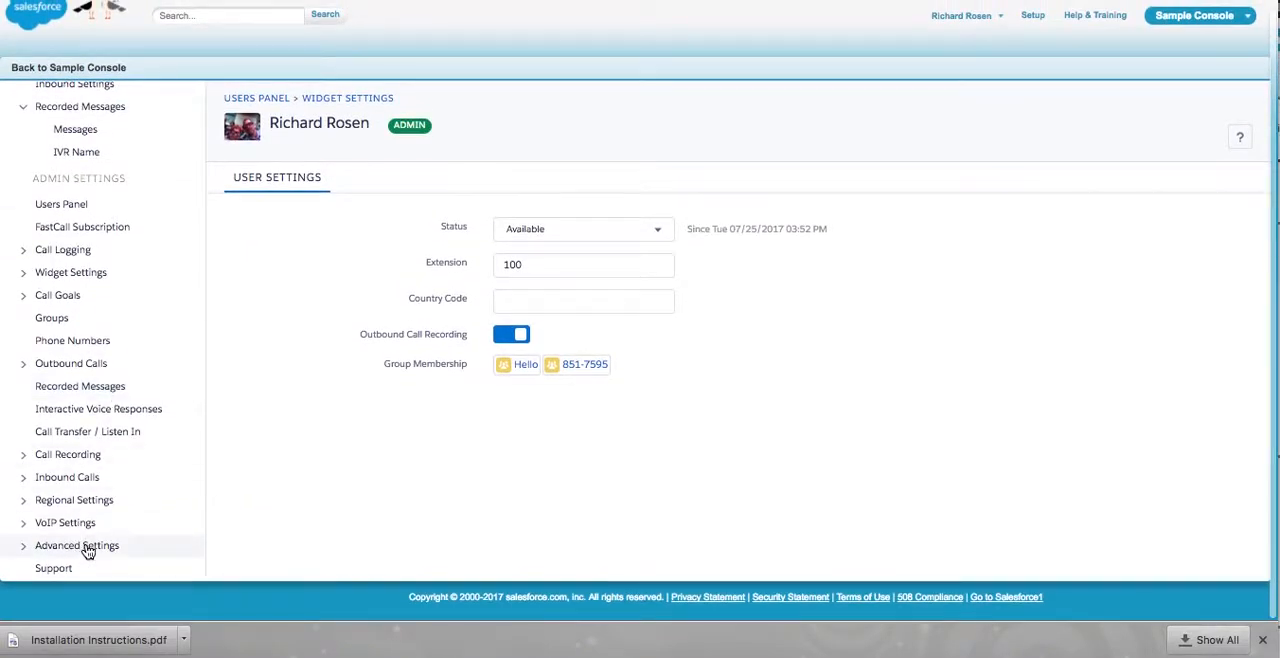
pyautogui.click(42, 478)
pyautogui.click(78, 502)
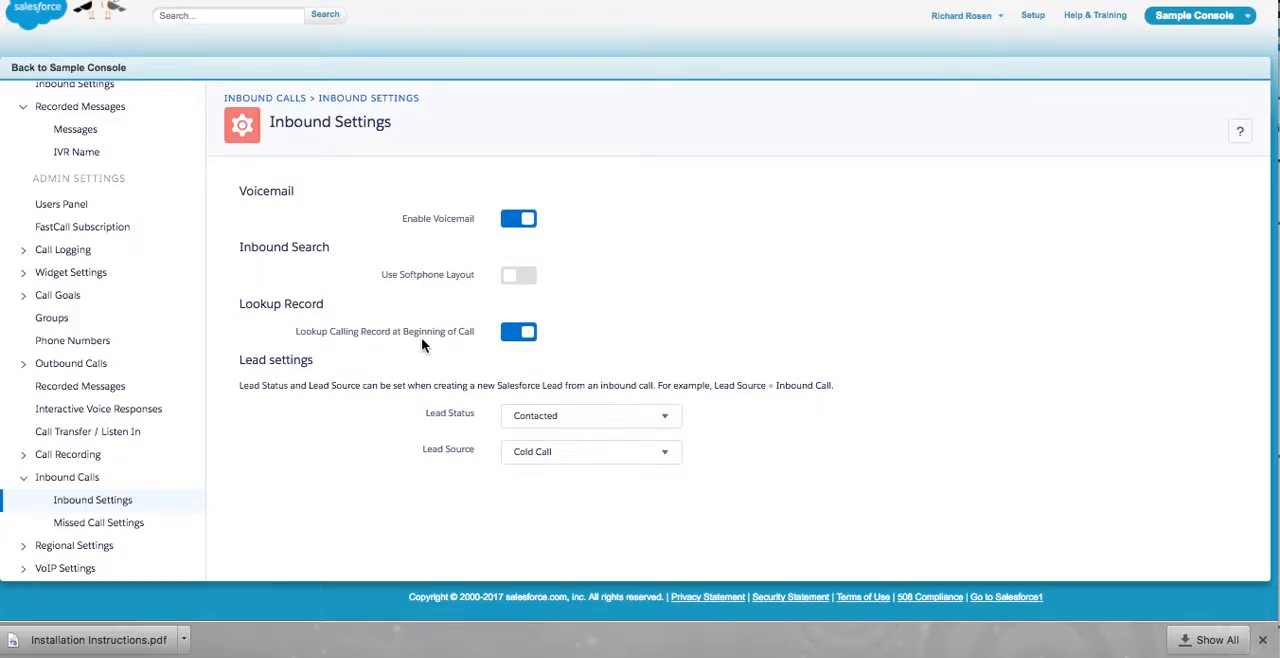
pyautogui.click(595, 458)
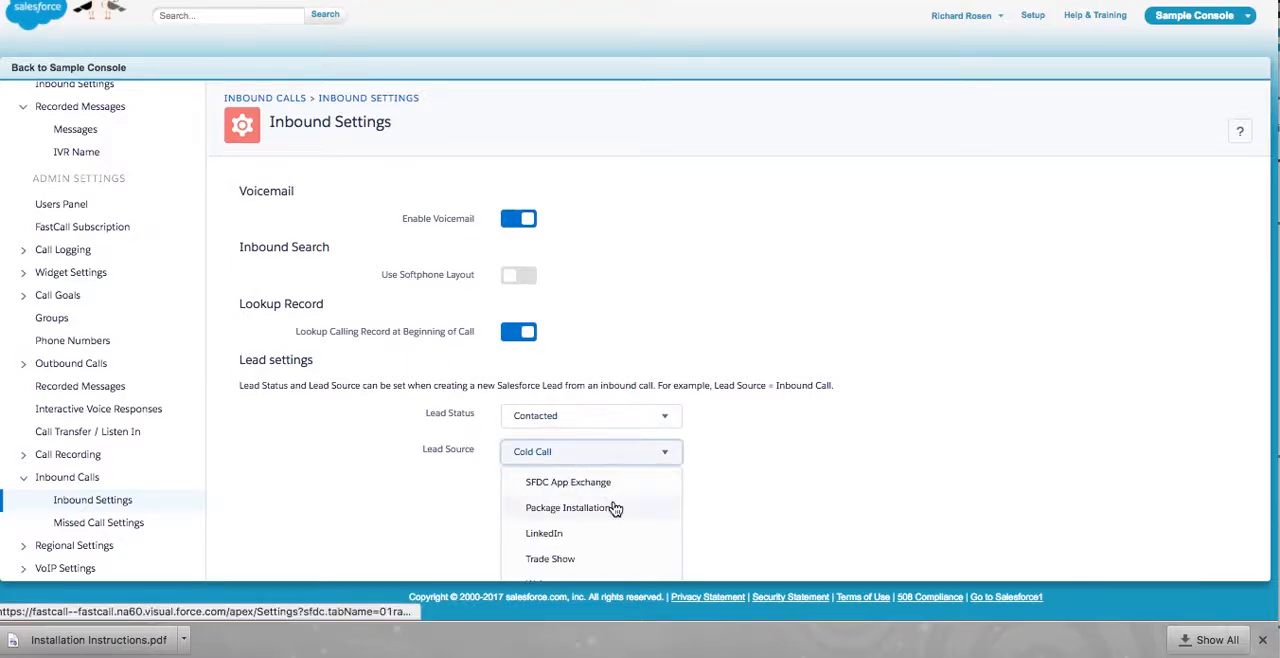
pyautogui.scroll(-3, 615, 510)
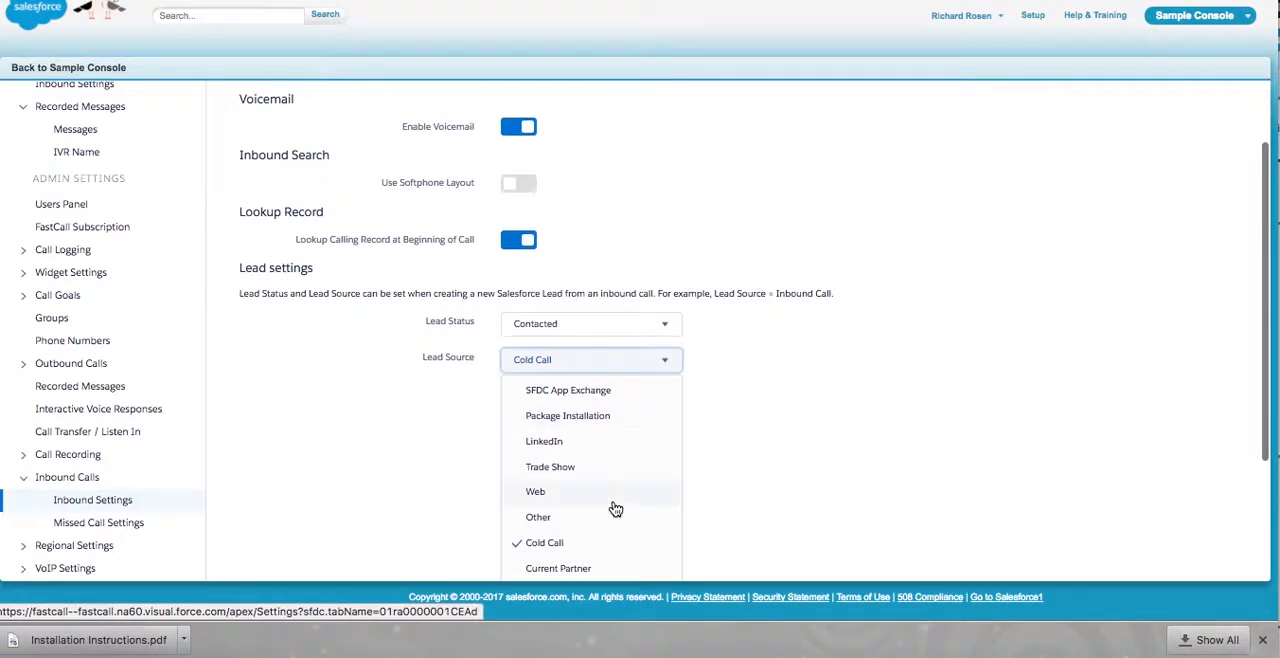
pyautogui.scroll(-3, 615, 510)
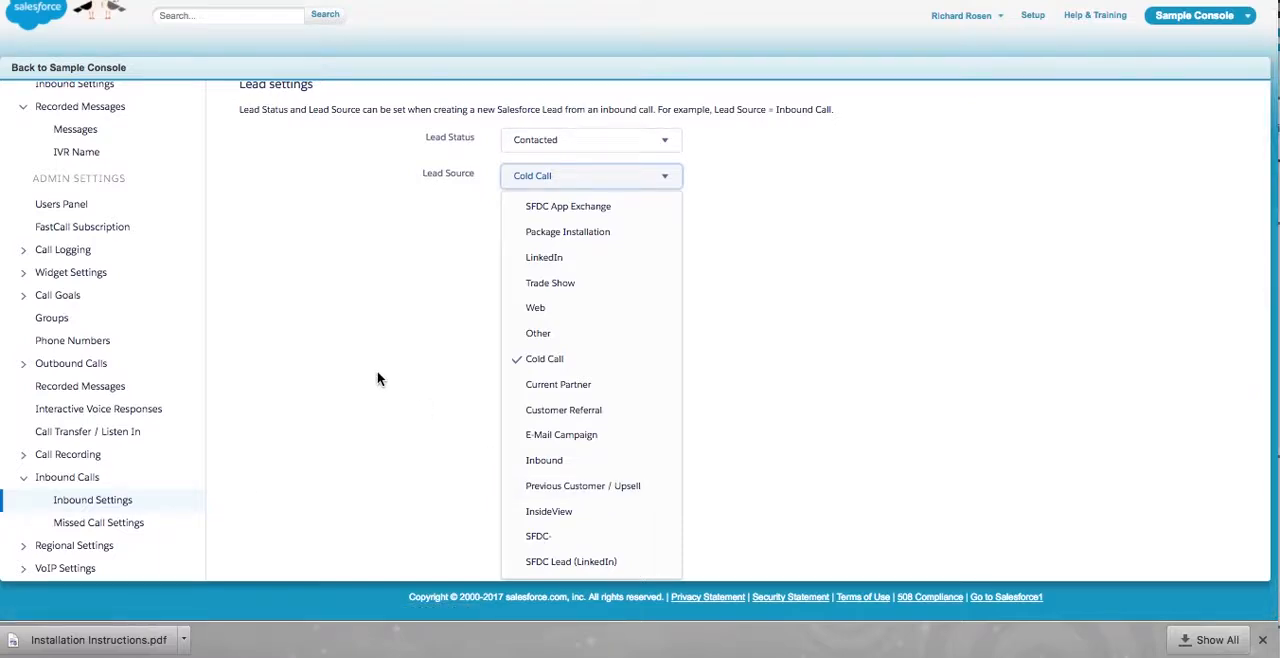
pyautogui.click(440, 198)
pyautogui.scroll(3, 440, 198)
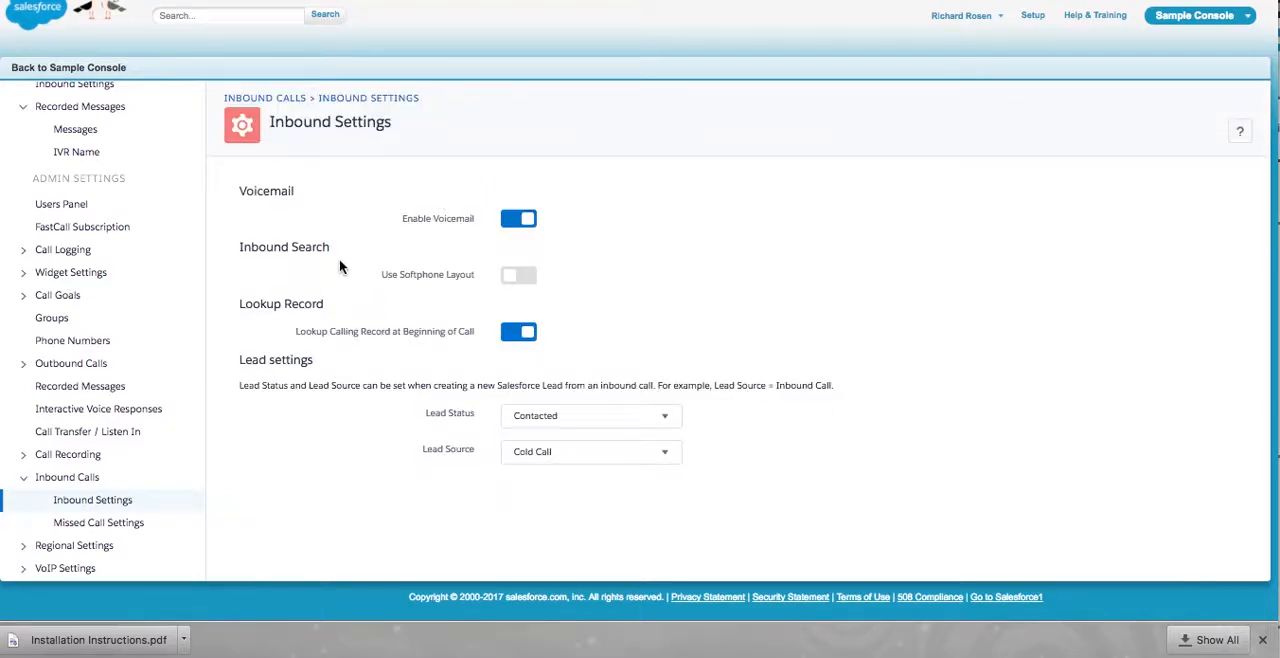
# - Open the admin missed call settings, switch the e-mail notifications off and on again, and inspect the Send Copy To field
pyautogui.click(110, 524)
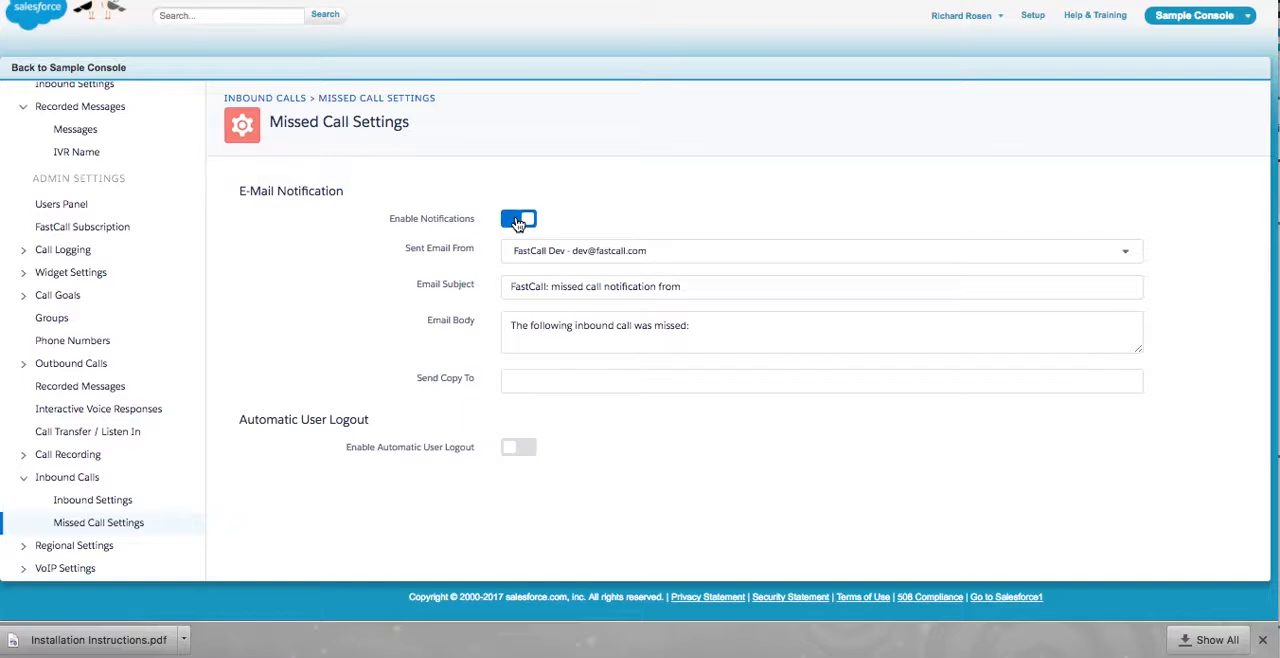
pyautogui.click(518, 222)
pyautogui.click(518, 222)
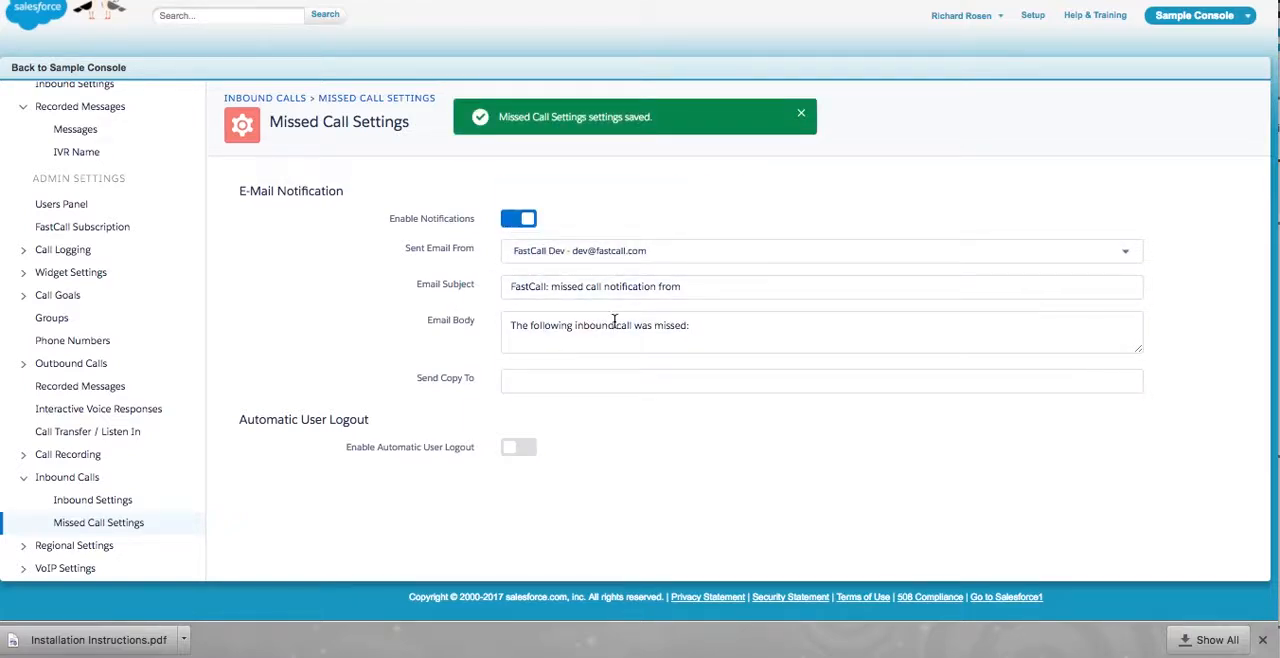
pyautogui.click(552, 383)
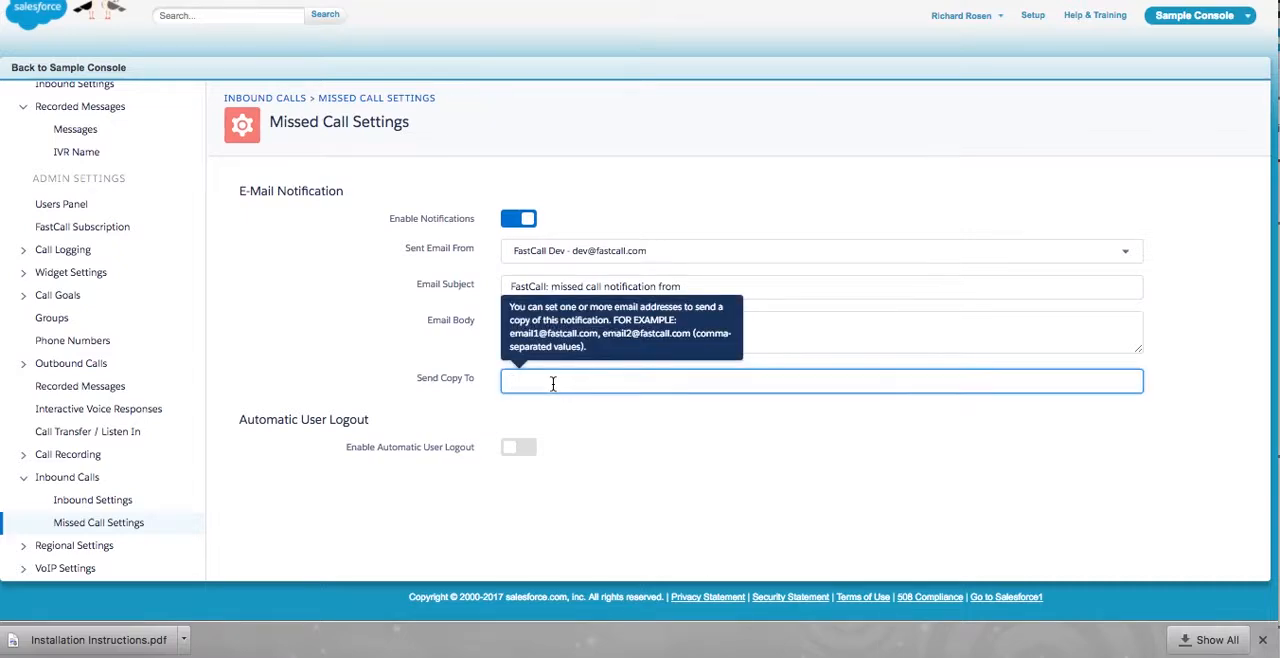
# - Enable automatic user logout and set it to occur after 3 missed calls
pyautogui.click(522, 448)
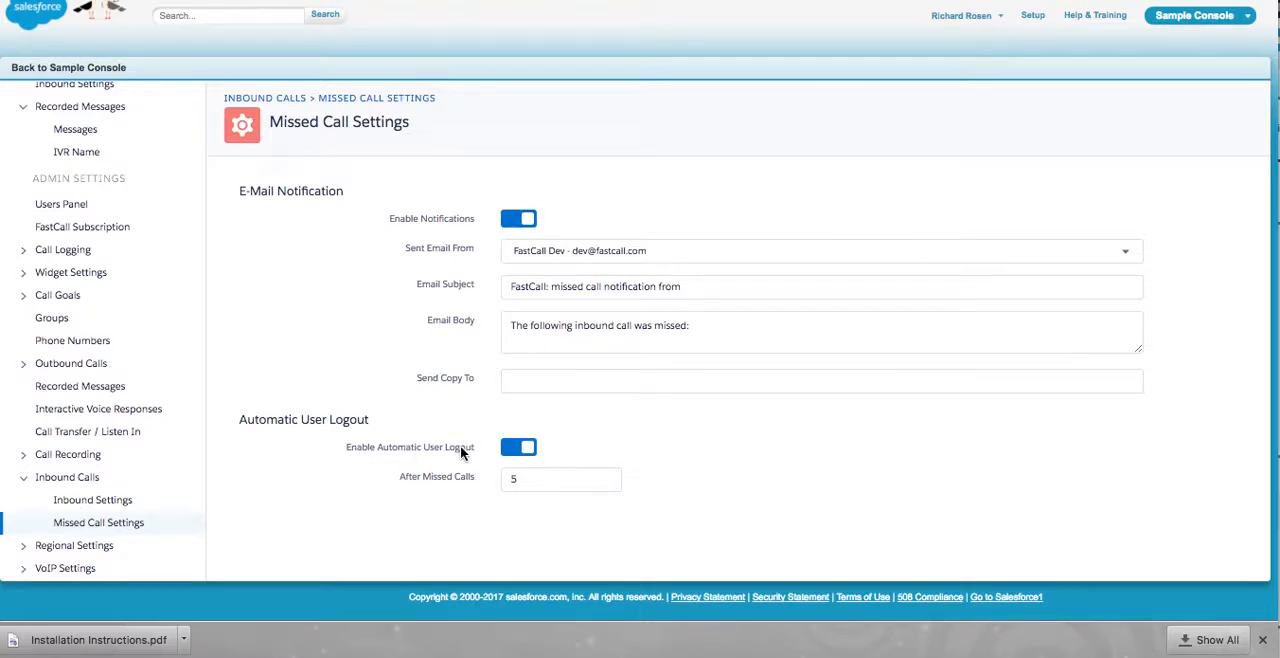
pyautogui.click(536, 479)
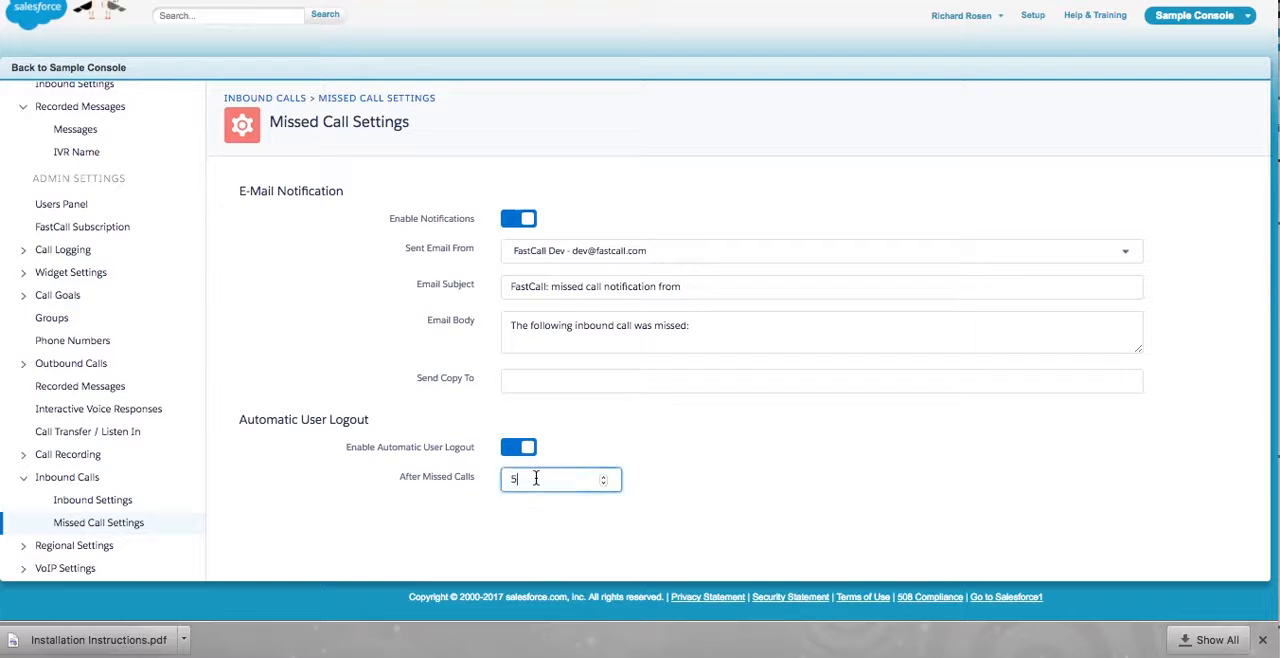
pyautogui.press('BackSpace')
pyautogui.write('3')
# - Return to the Sample Console, cancel the open lead's duplicate search and look through its related lists
pyautogui.scroll(1, 465, 135)
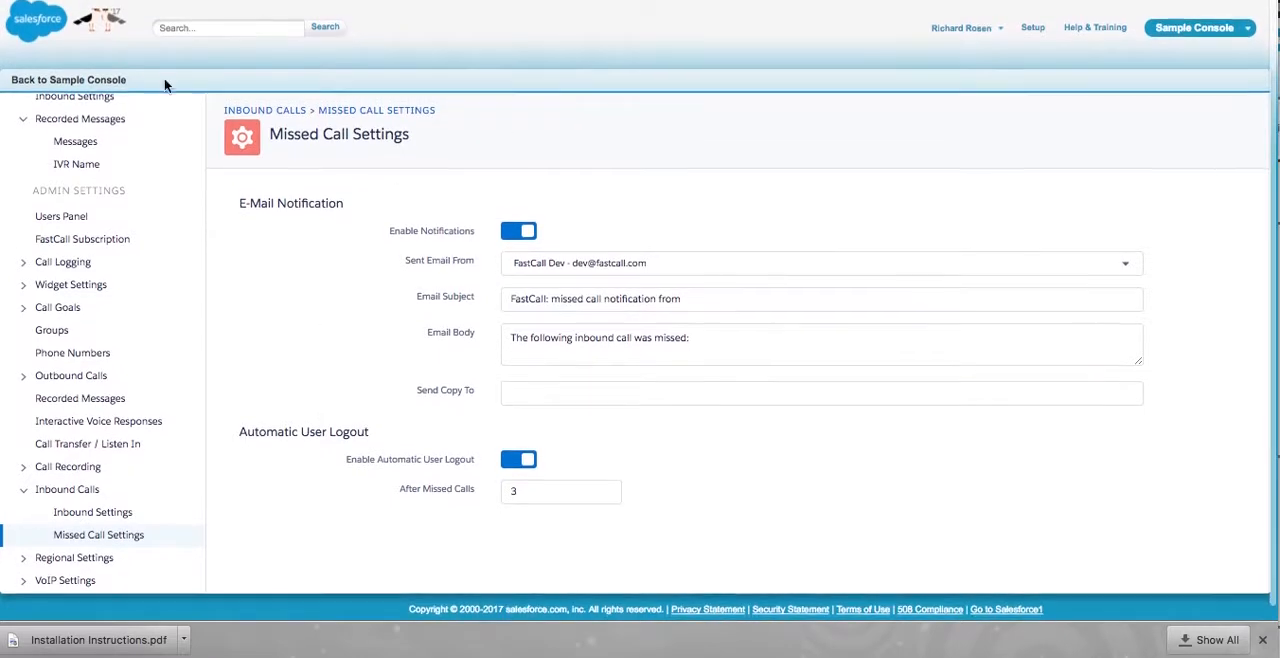
pyautogui.click(78, 84)
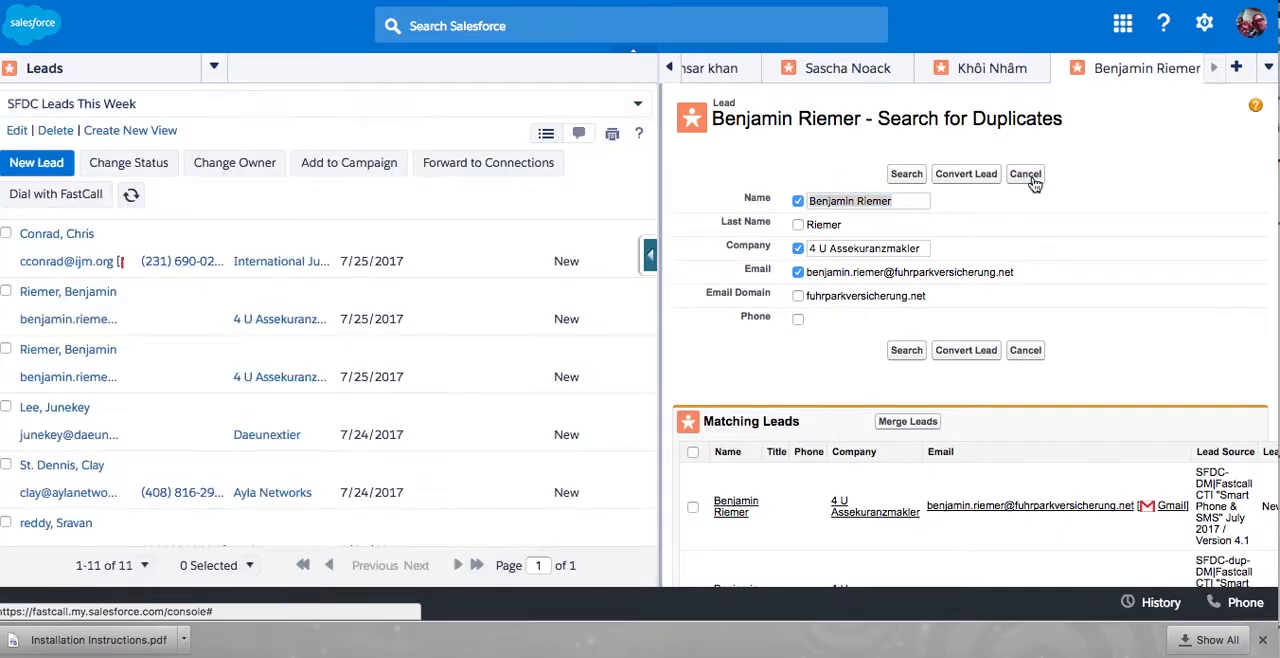
pyautogui.click(1030, 180)
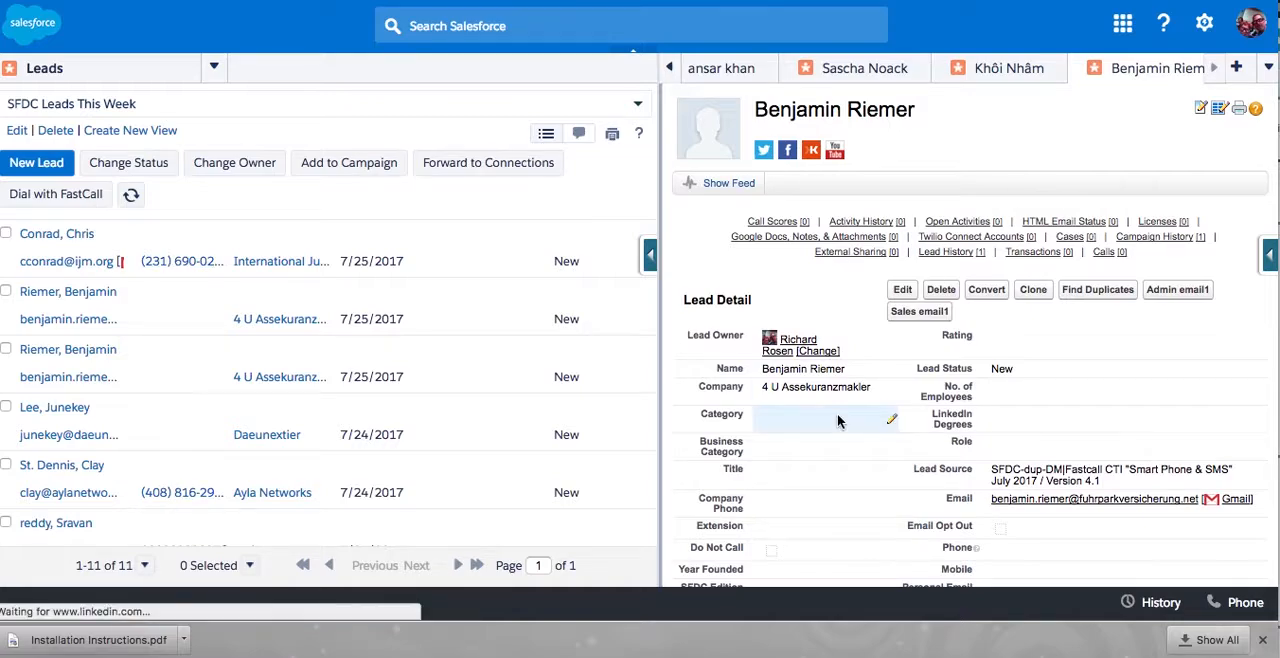
pyautogui.scroll(-10, 838, 421)
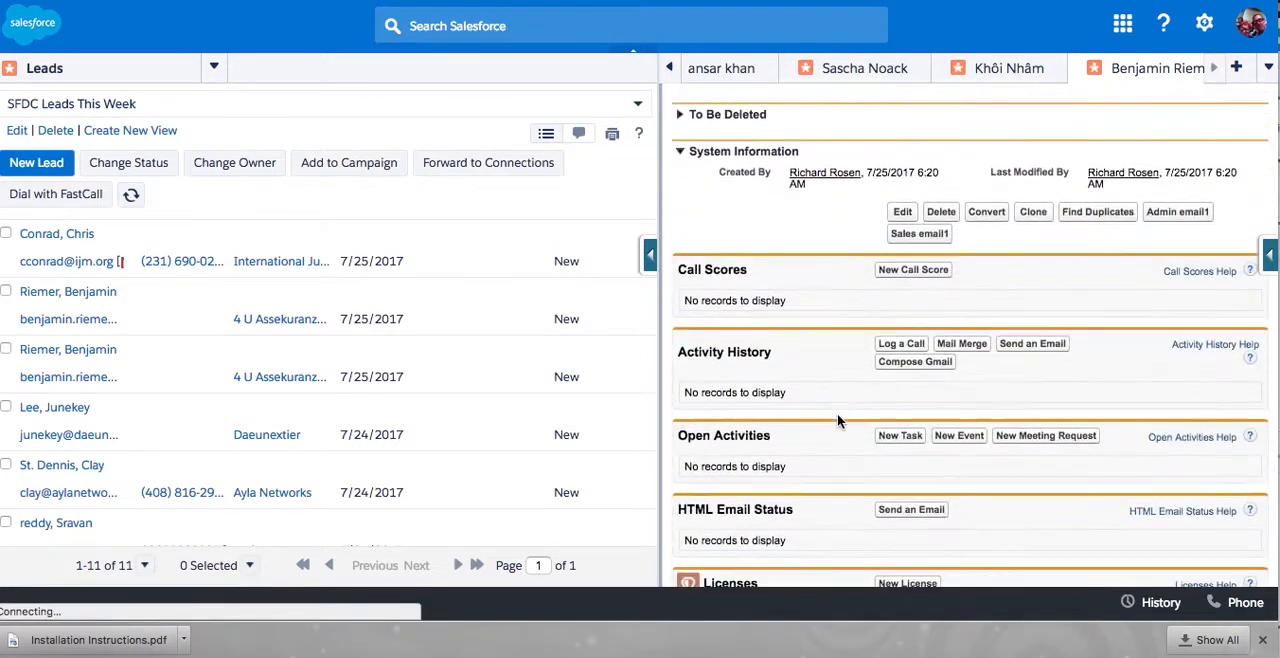
pyautogui.scroll(-6, 837, 421)
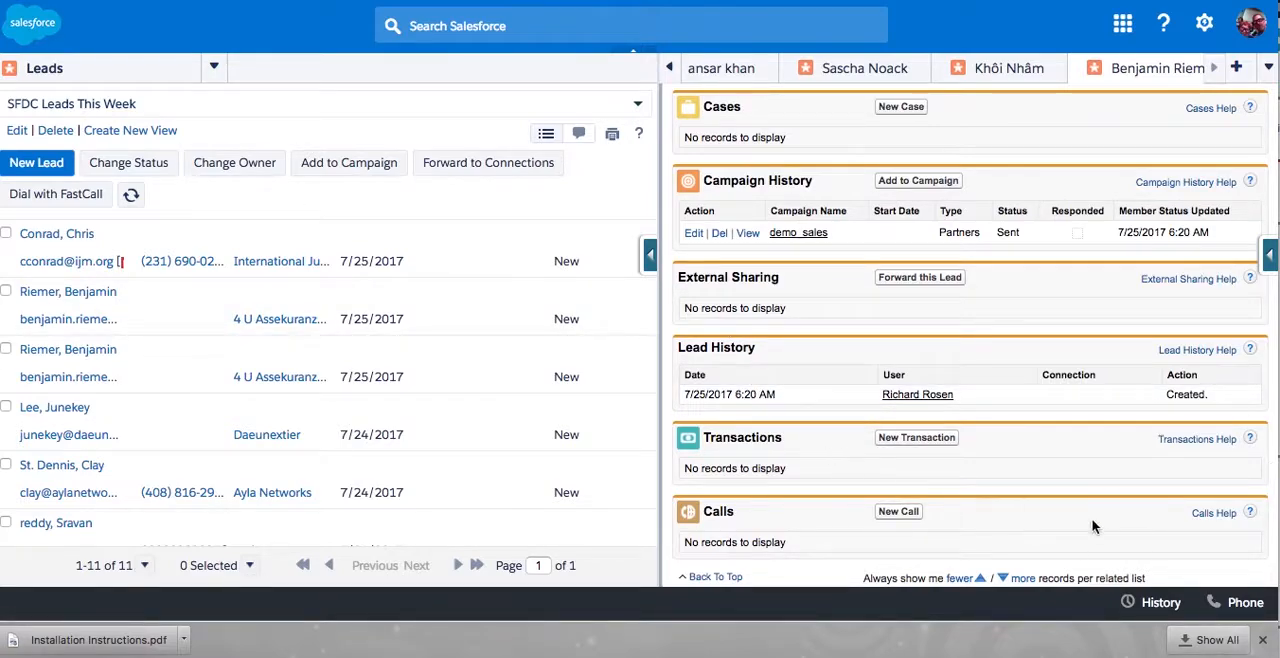
# - Open the call task of the most recent call from the softphone's recent calls and minimize the softphone
pyautogui.click(1245, 604)
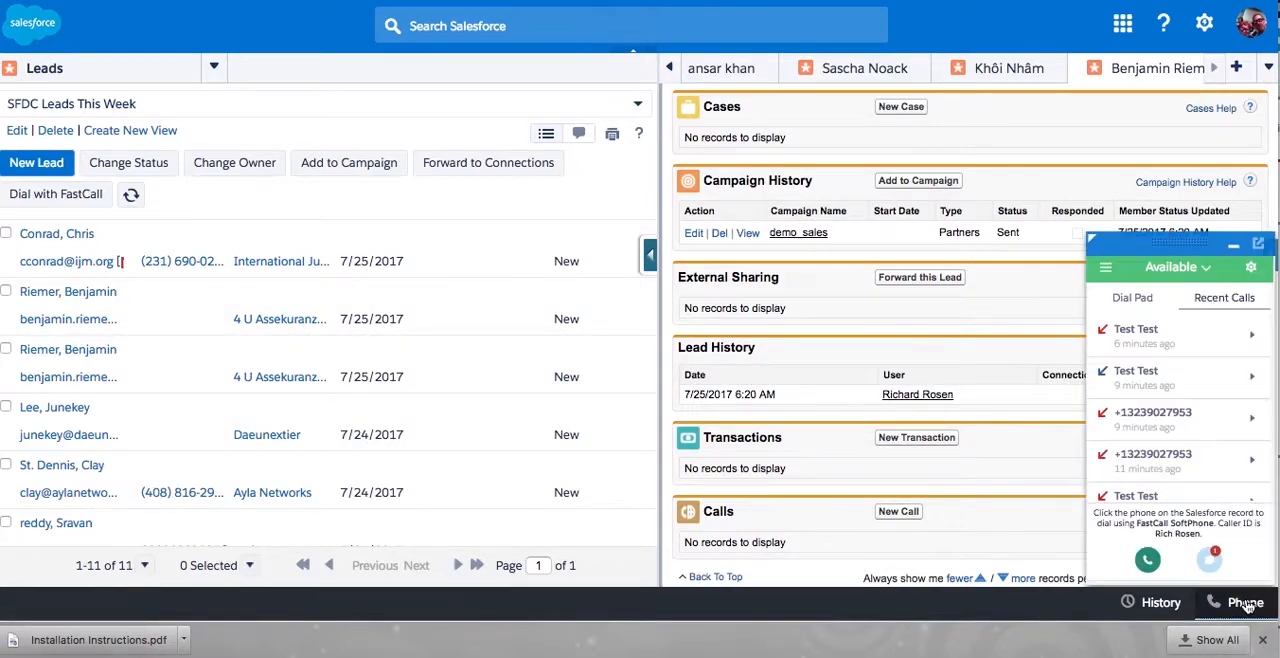
pyautogui.click(1249, 342)
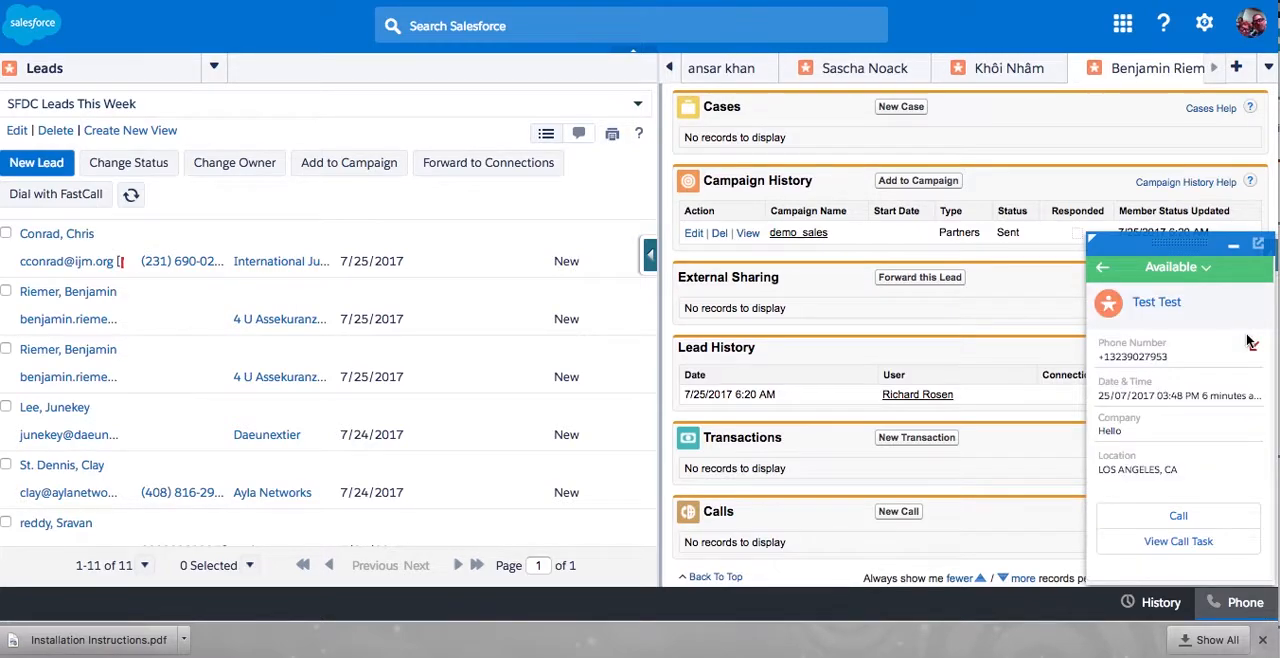
pyautogui.click(1160, 543)
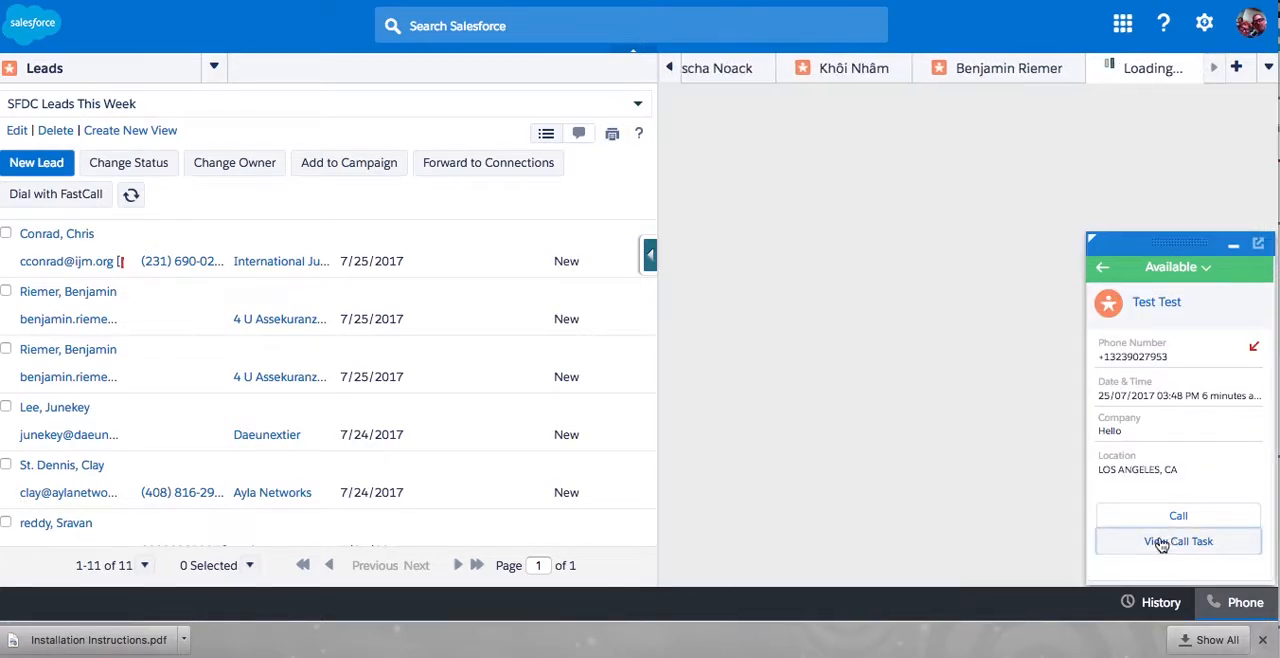
pyautogui.click(1237, 247)
# - Review the missed inbound call task, including its call details, additional information and related lead
pyautogui.scroll(-1, 923, 389)
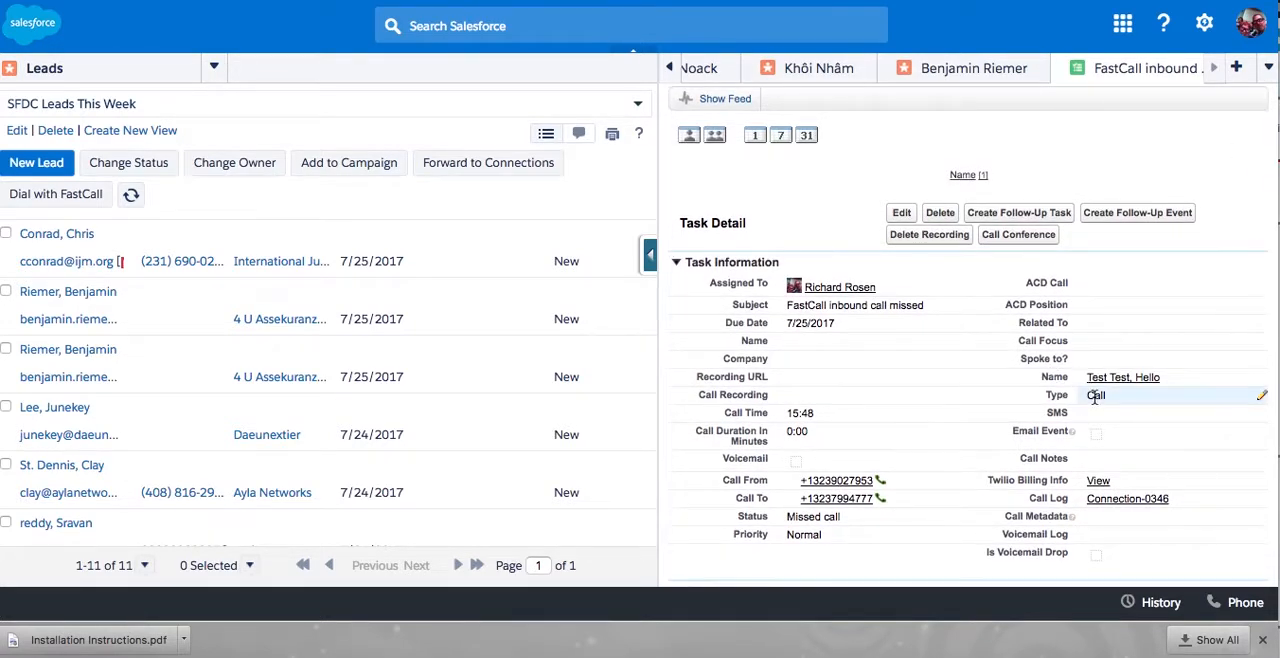
pyautogui.scroll(-1, 955, 376)
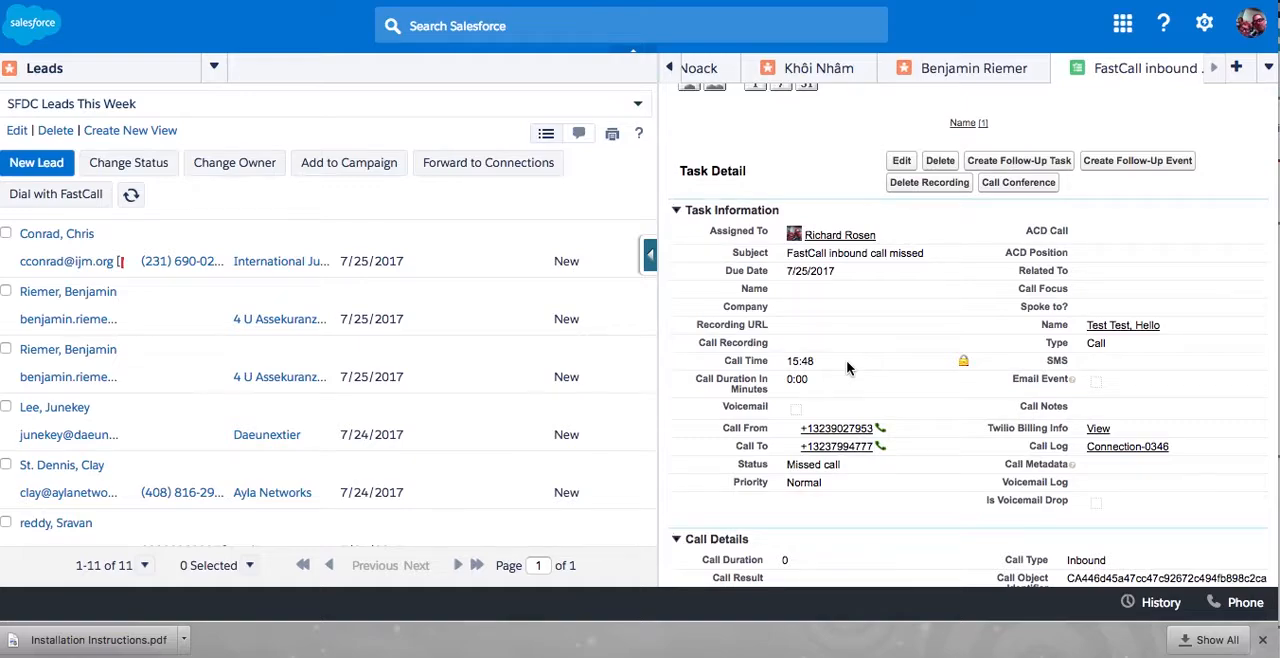
pyautogui.scroll(-3, 872, 310)
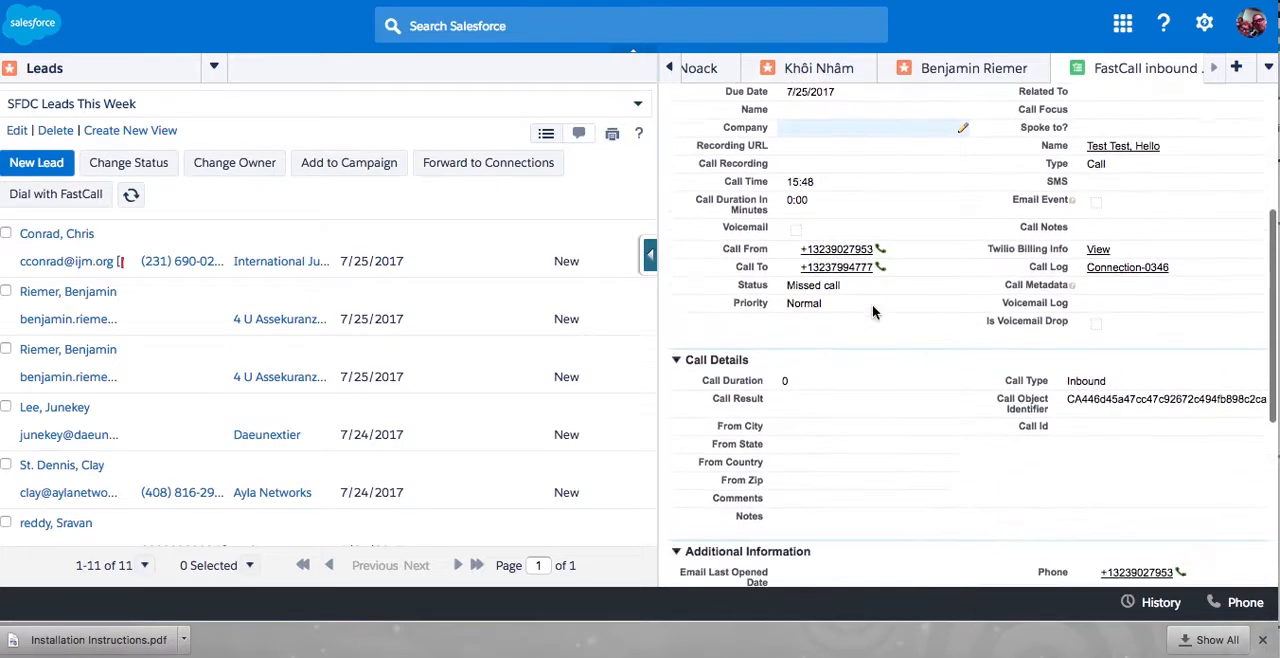
pyautogui.scroll(-1, 872, 312)
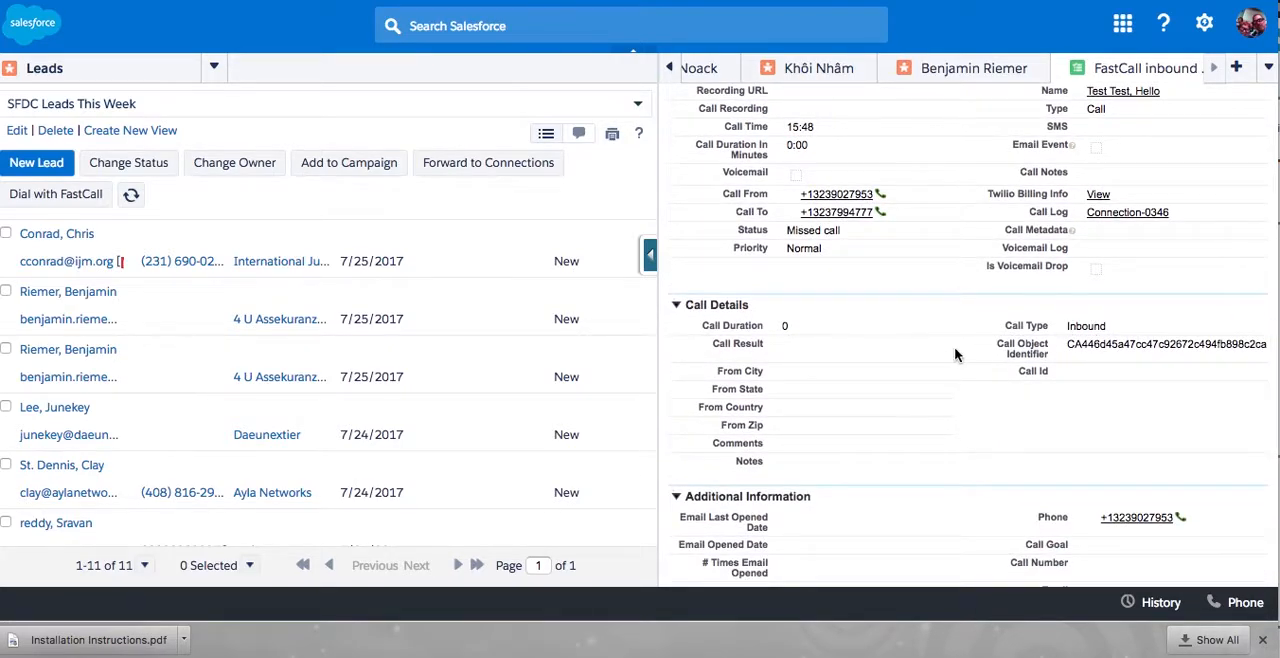
pyautogui.scroll(-4, 953, 355)
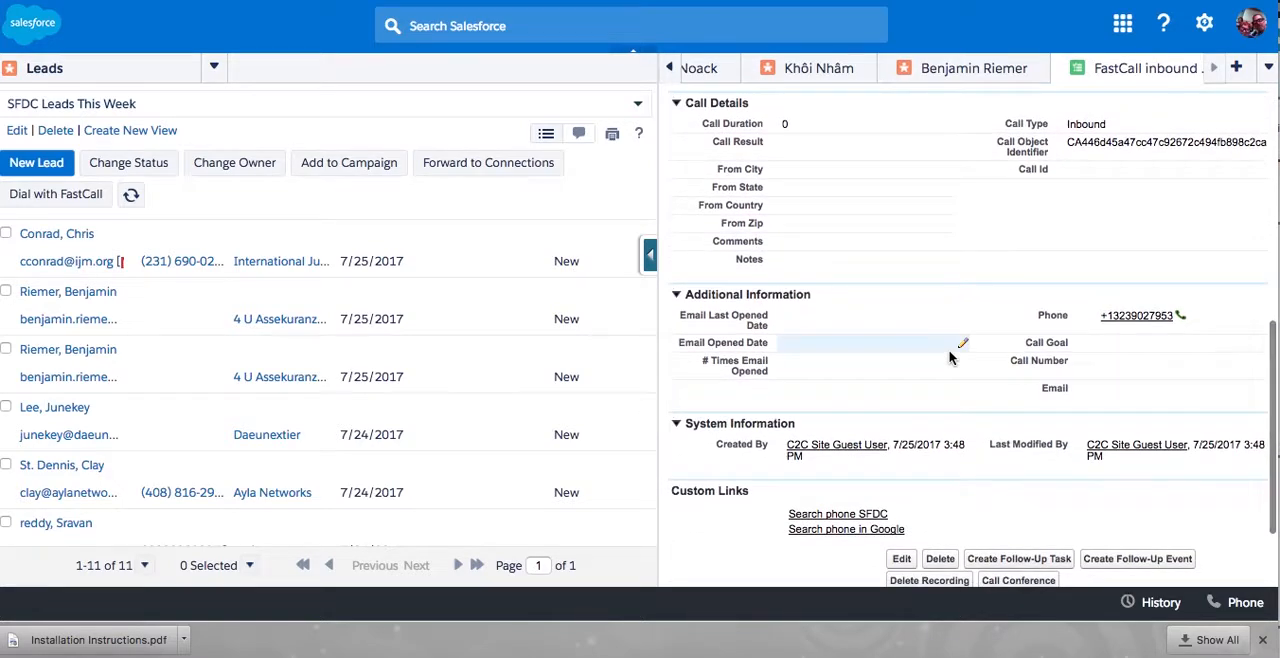
pyautogui.scroll(-2, 951, 357)
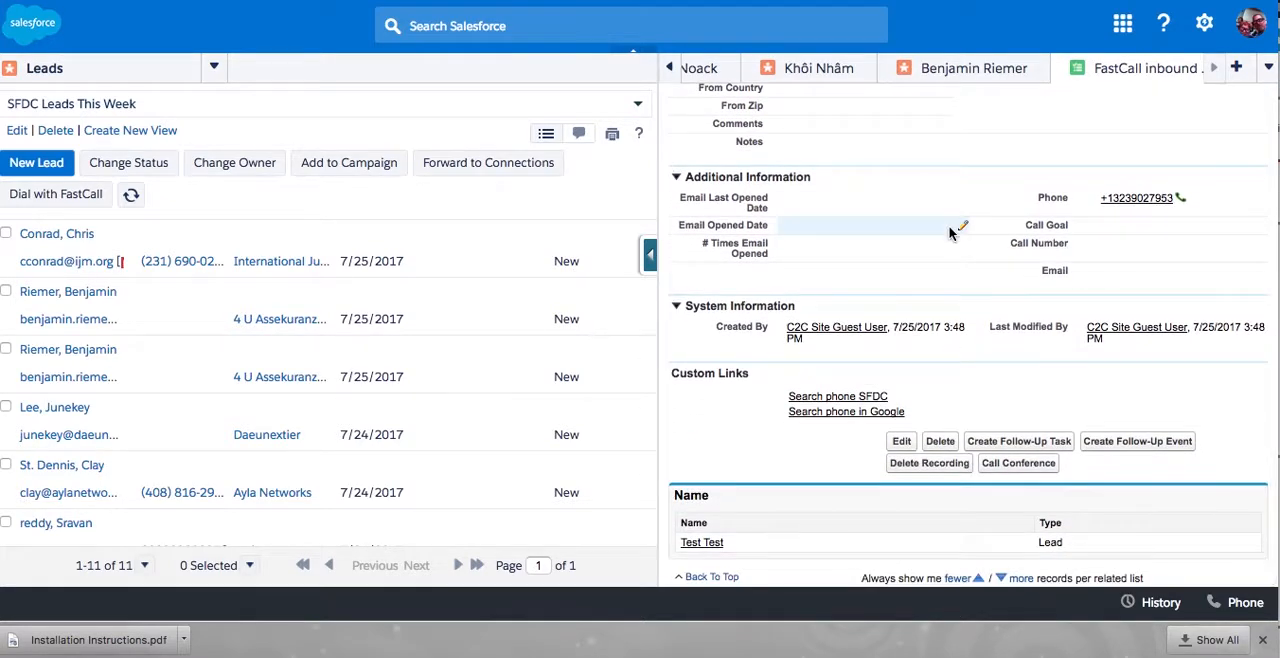
pyautogui.scroll(8, 953, 232)
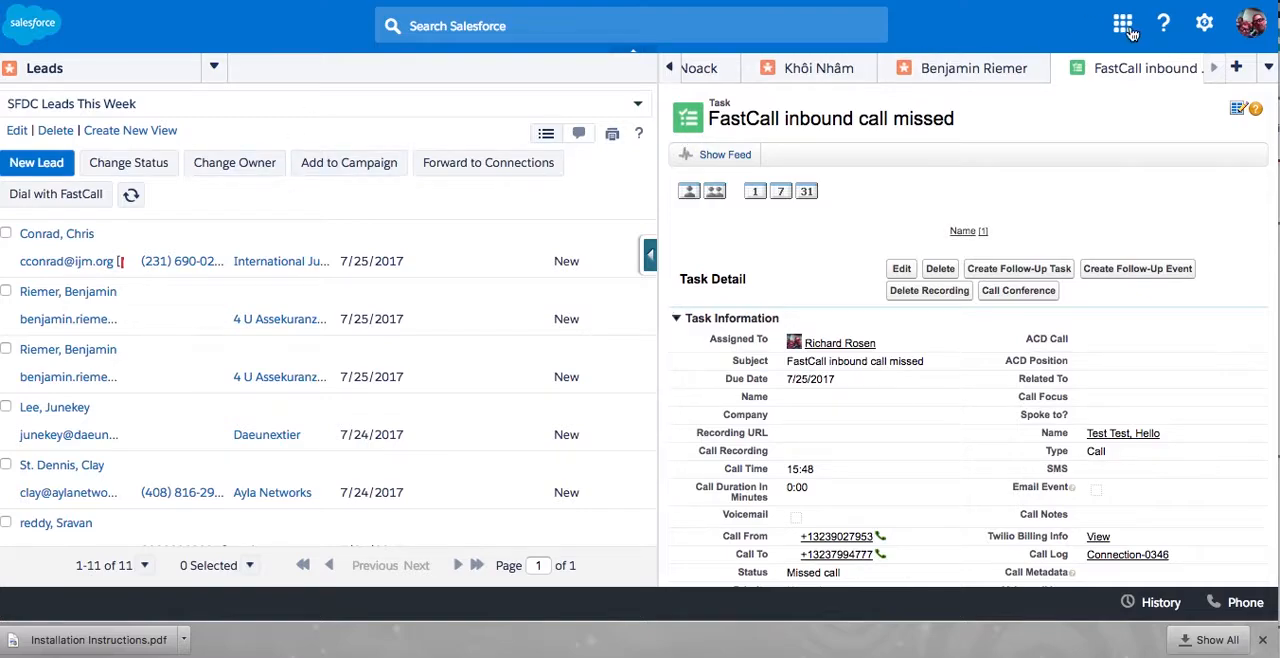
# - Switch to the Sales app and open the admin phone numbers list in the FastCall settings
pyautogui.click(1124, 26)
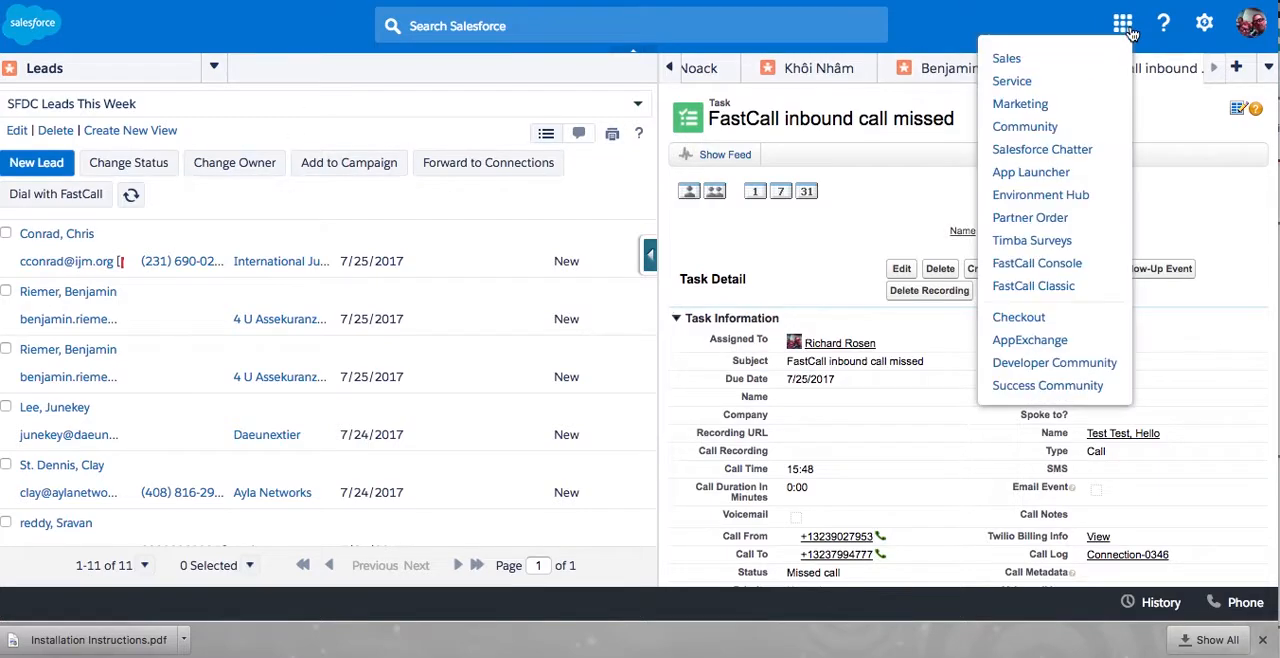
pyautogui.click(1030, 58)
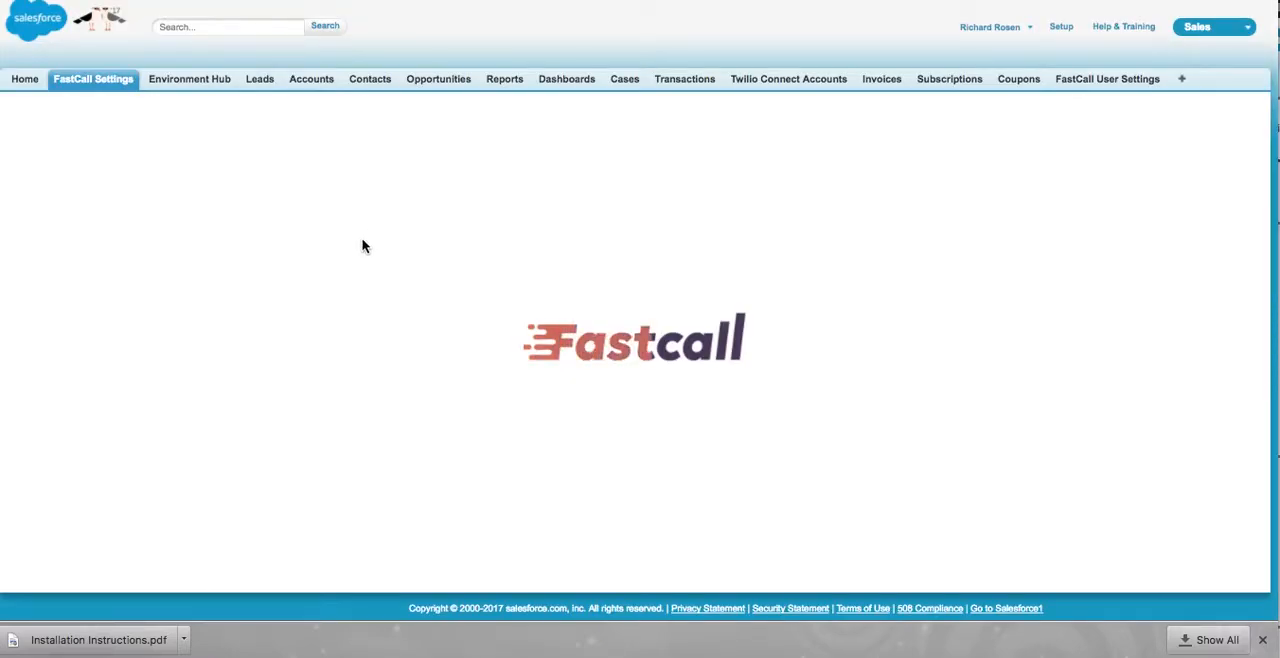
pyautogui.scroll(-1, 338, 440)
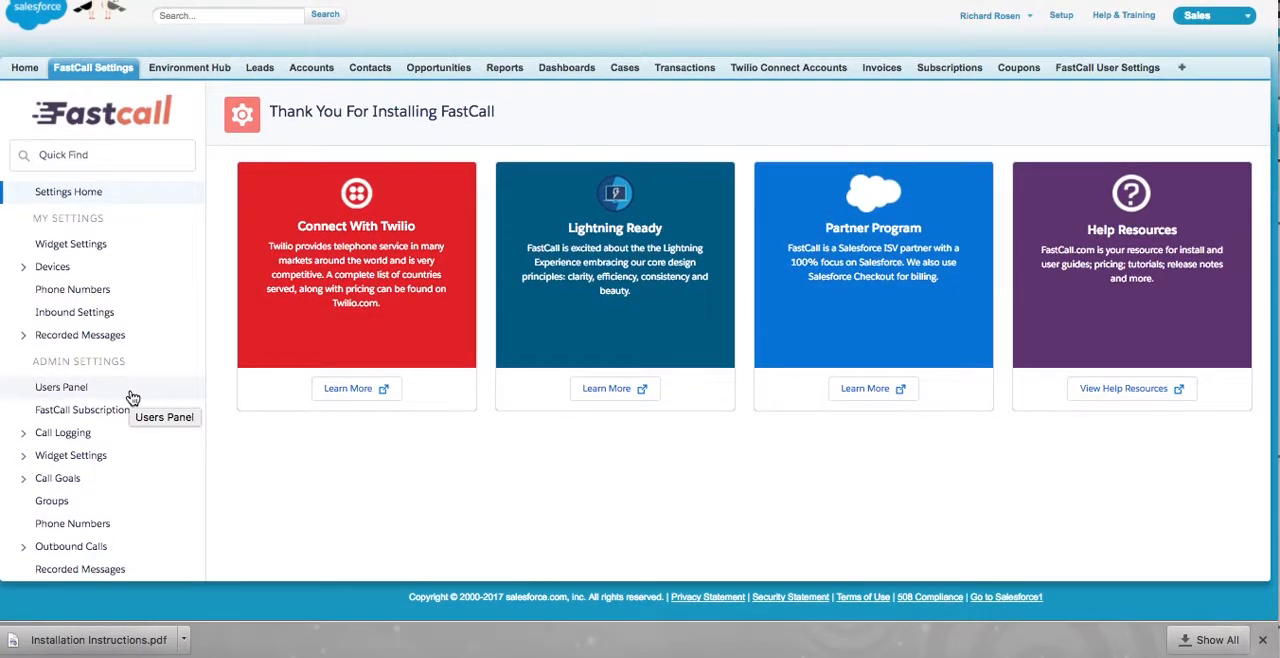
pyautogui.scroll(-5, 133, 398)
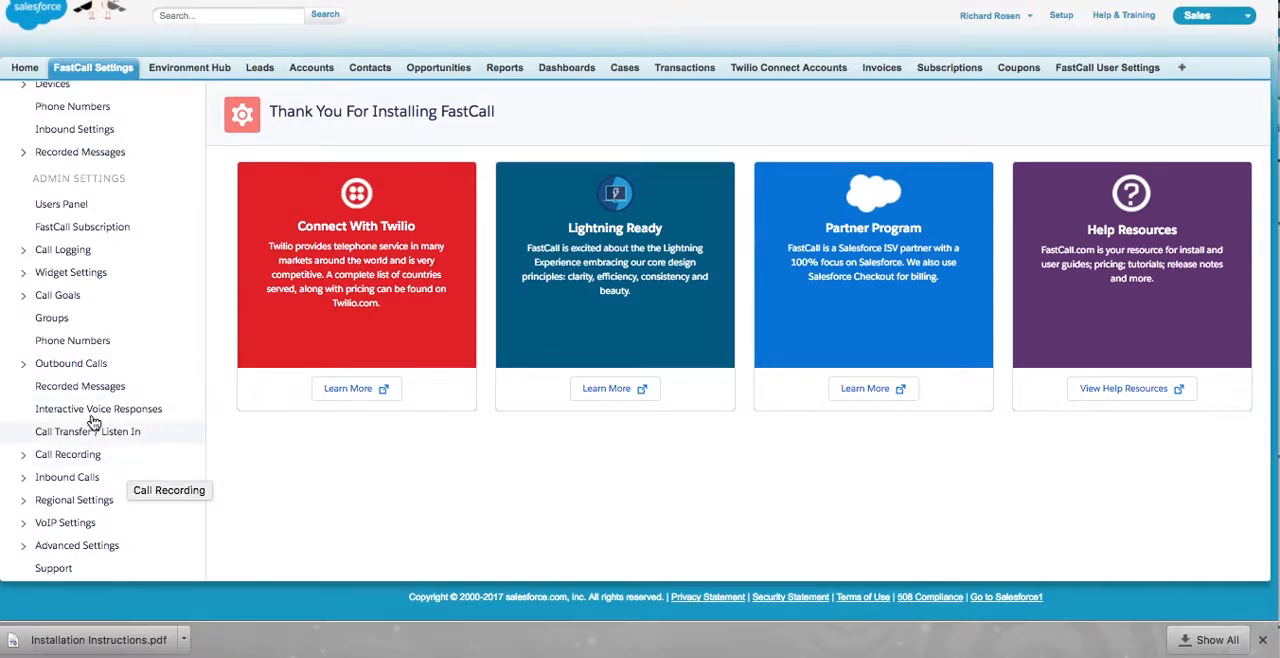
pyautogui.click(64, 343)
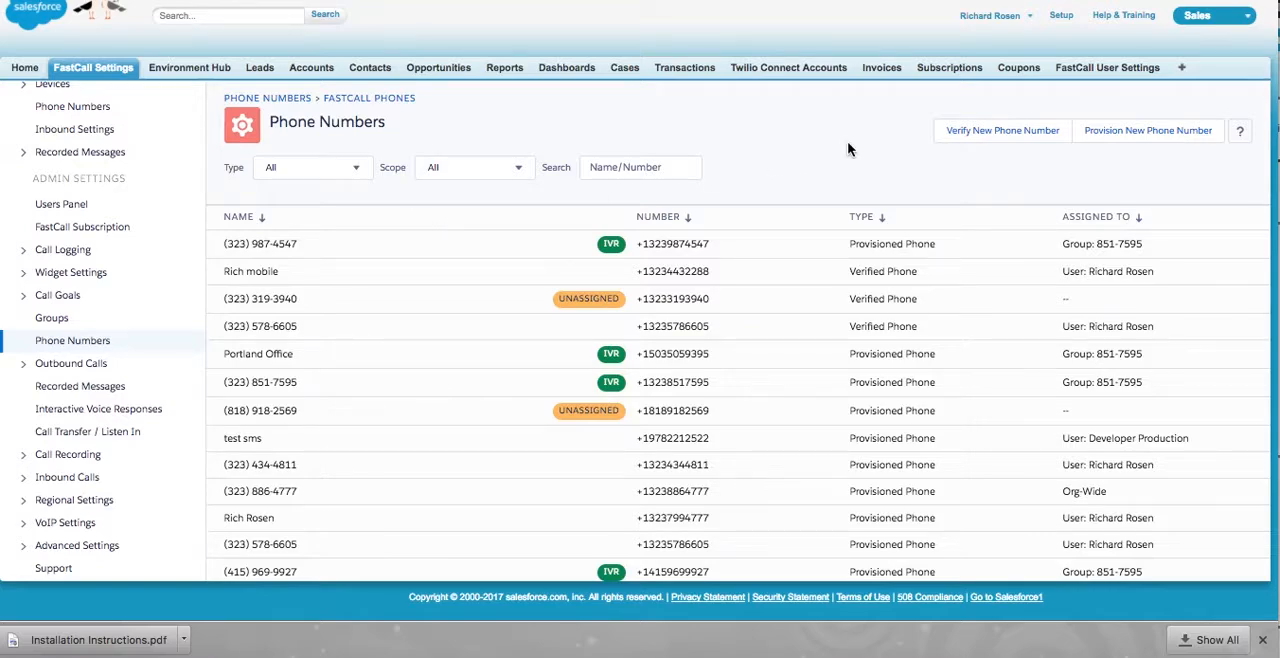
# - Search for available United States phone numbers to provision, select the first local number listed and continue to its setup
pyautogui.click(1149, 136)
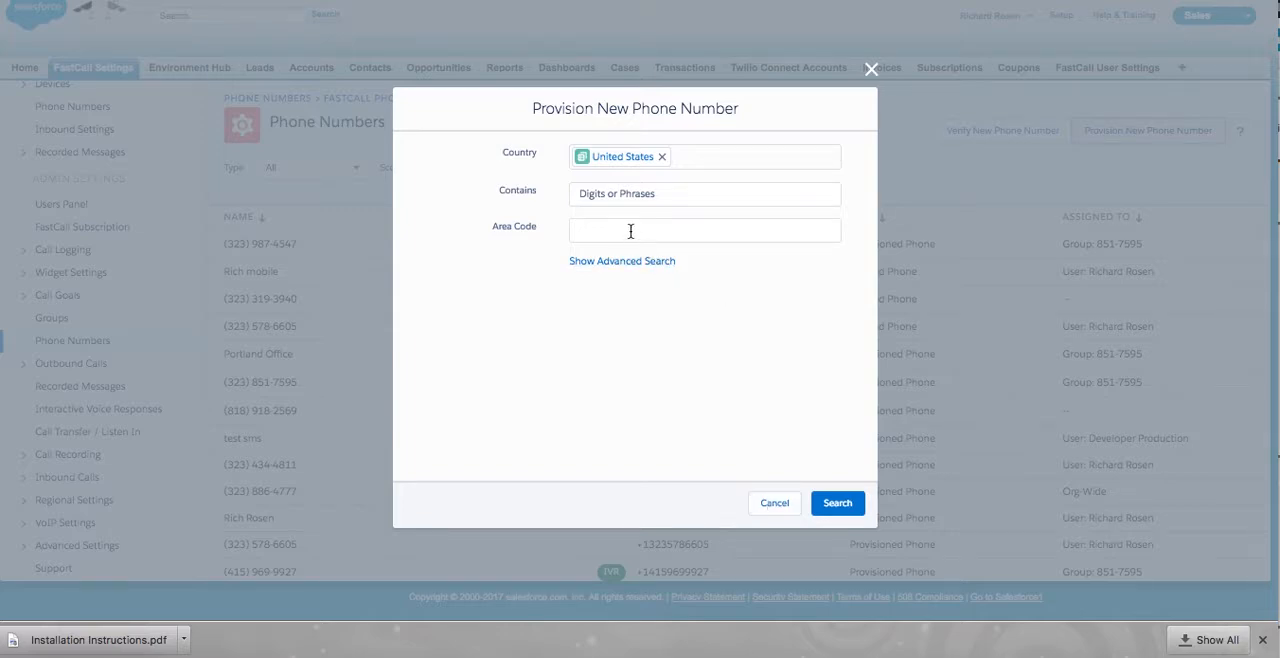
pyautogui.click(837, 505)
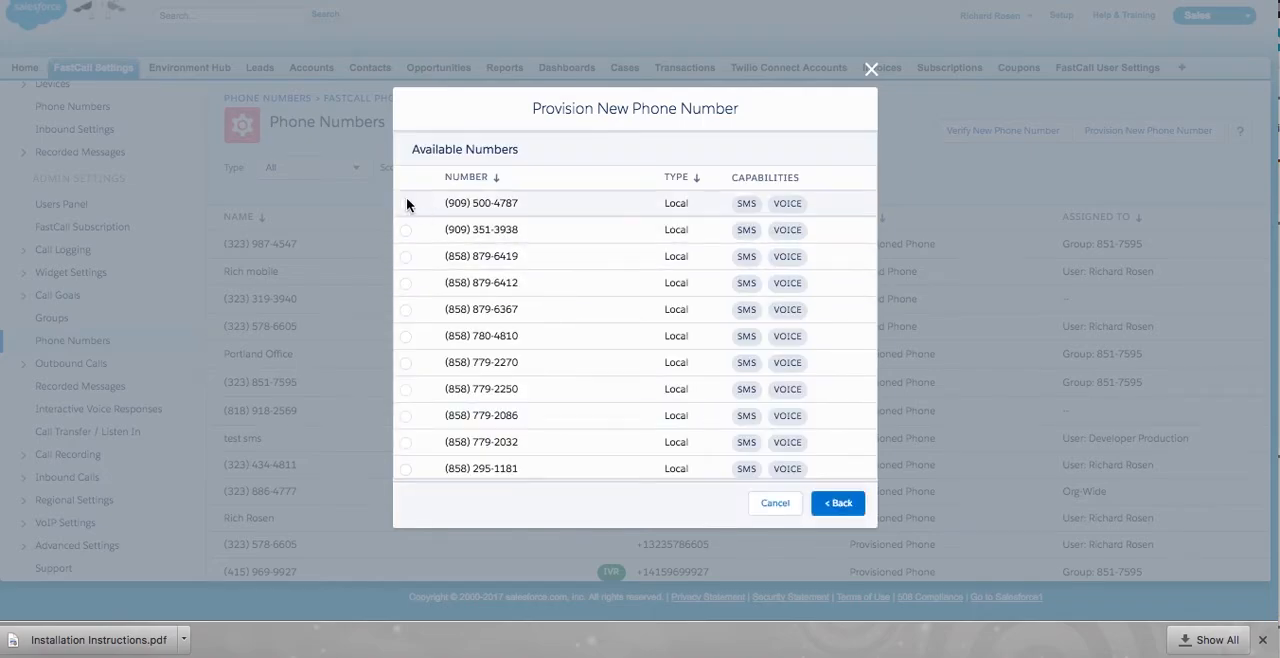
pyautogui.click(406, 204)
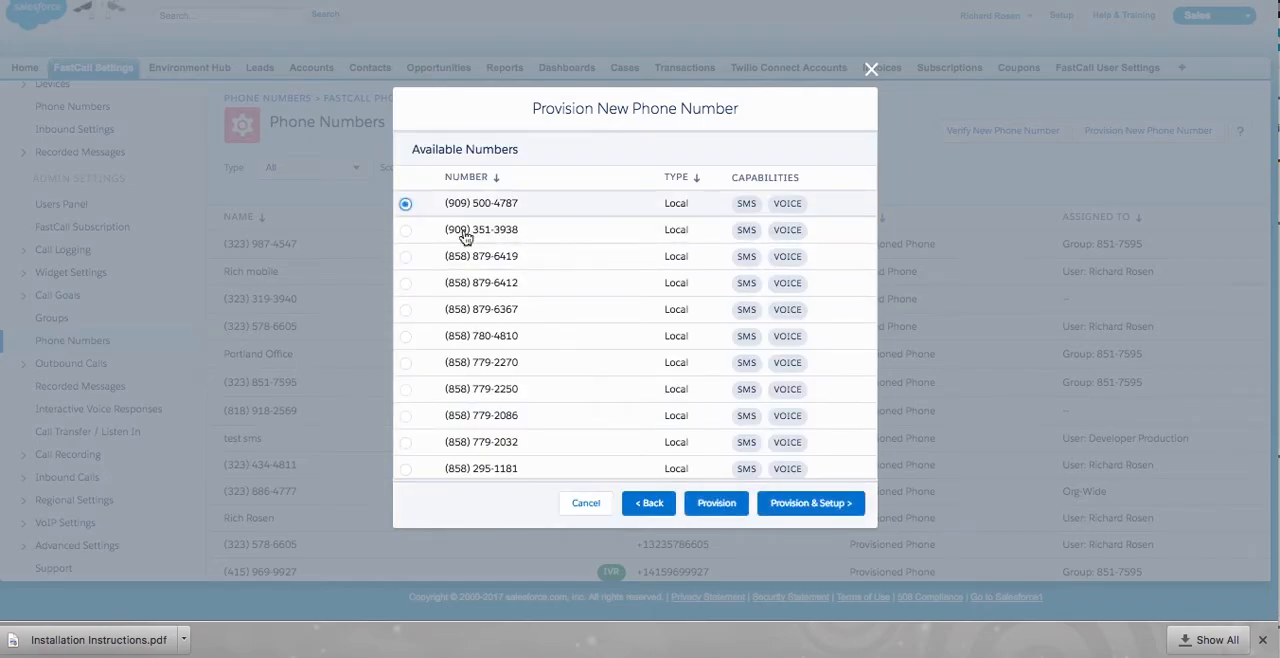
pyautogui.click(815, 510)
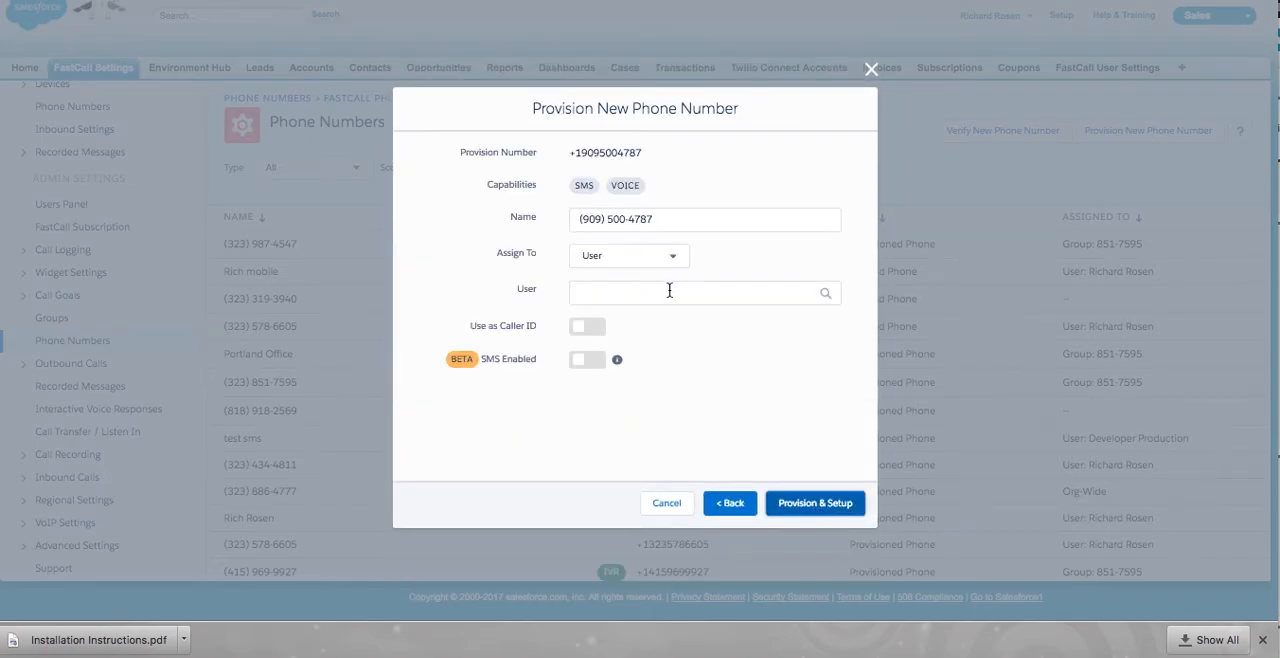
# - Assign the new number to the Developer Production user, and change its assignment type to Group
pyautogui.click(668, 289)
pyautogui.click(660, 328)
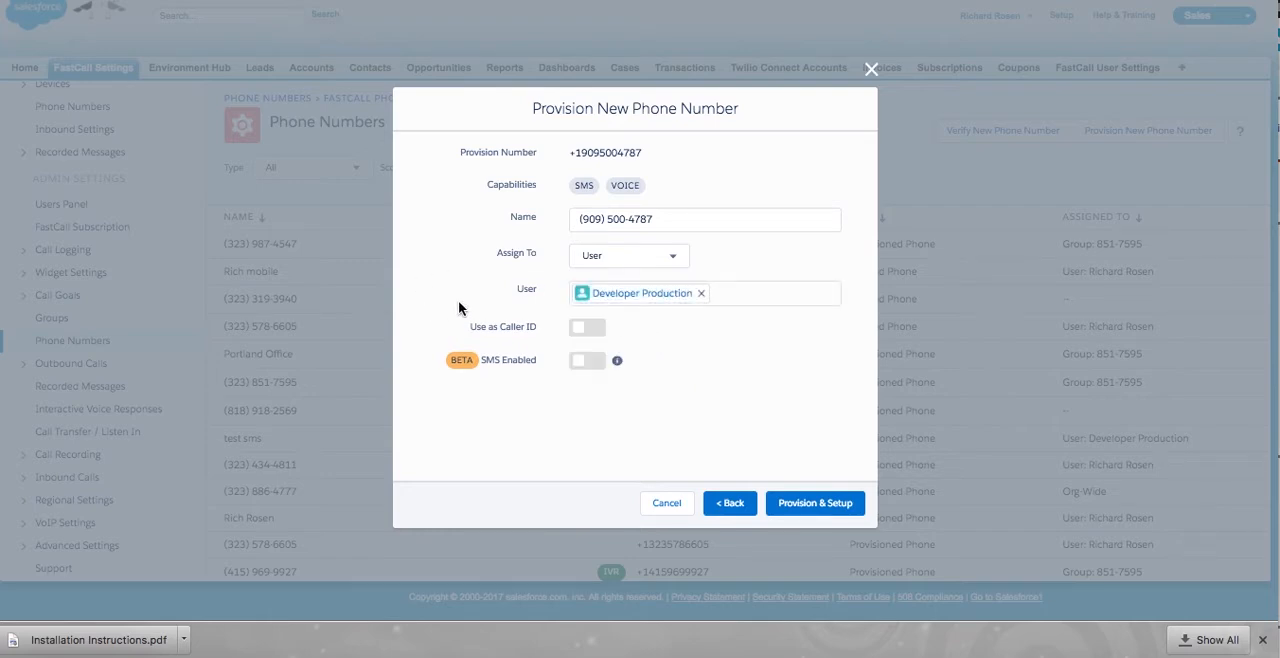
pyautogui.click(668, 262)
pyautogui.click(648, 311)
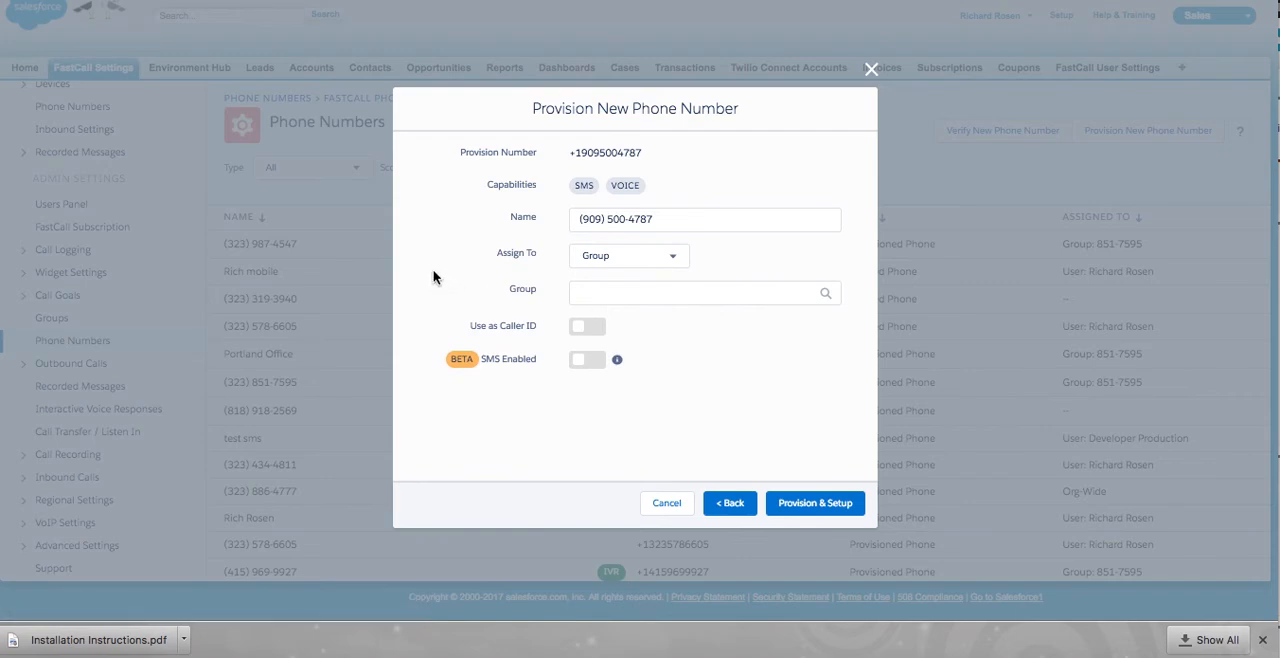